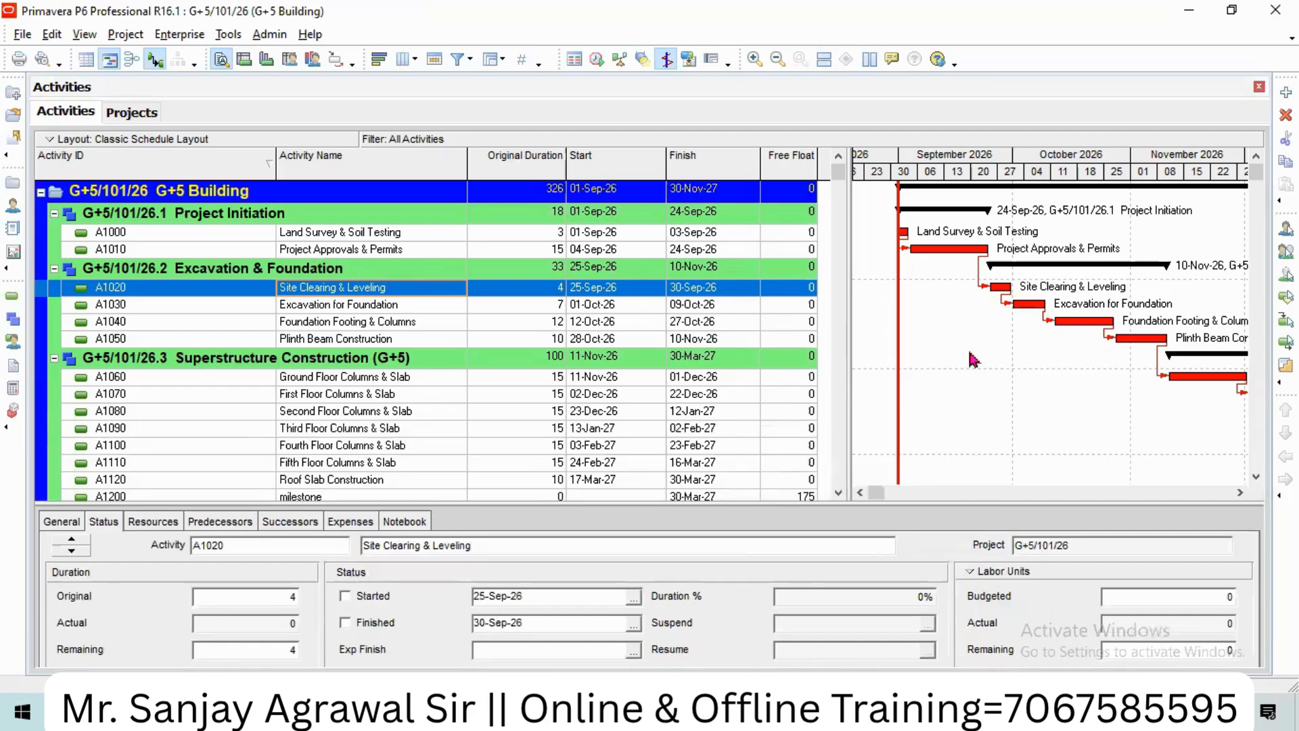
Step: Drag the details-pane splitter upward to enlarge it, then select activity A1000
left_click(313, 235)
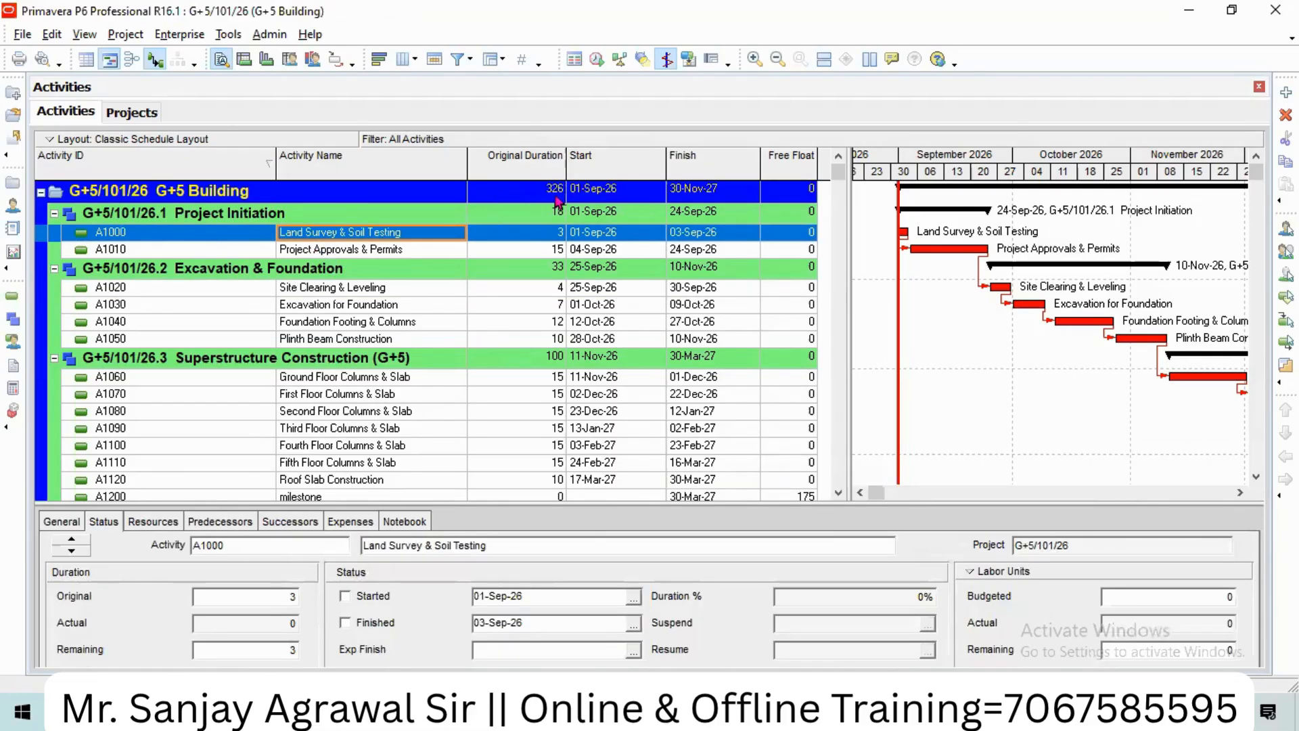
left_click(349, 251)
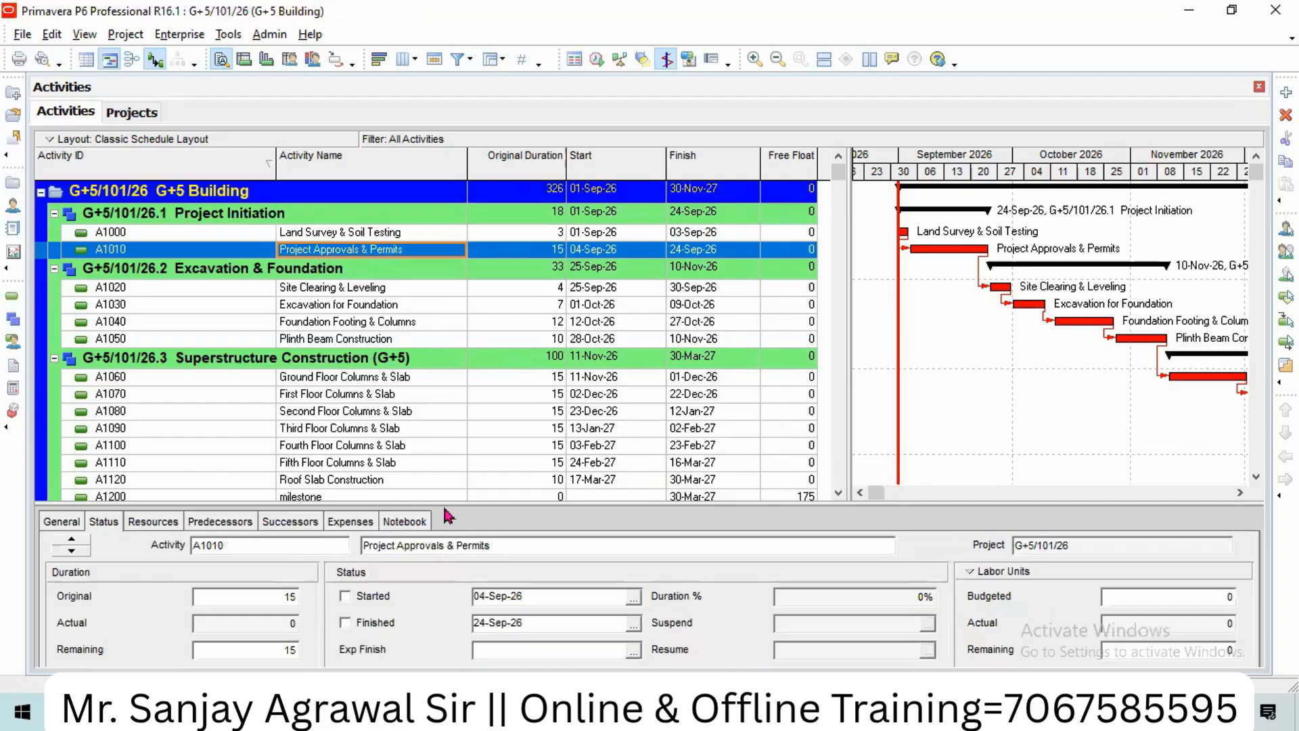
left_click_drag(459, 504, 459, 420)
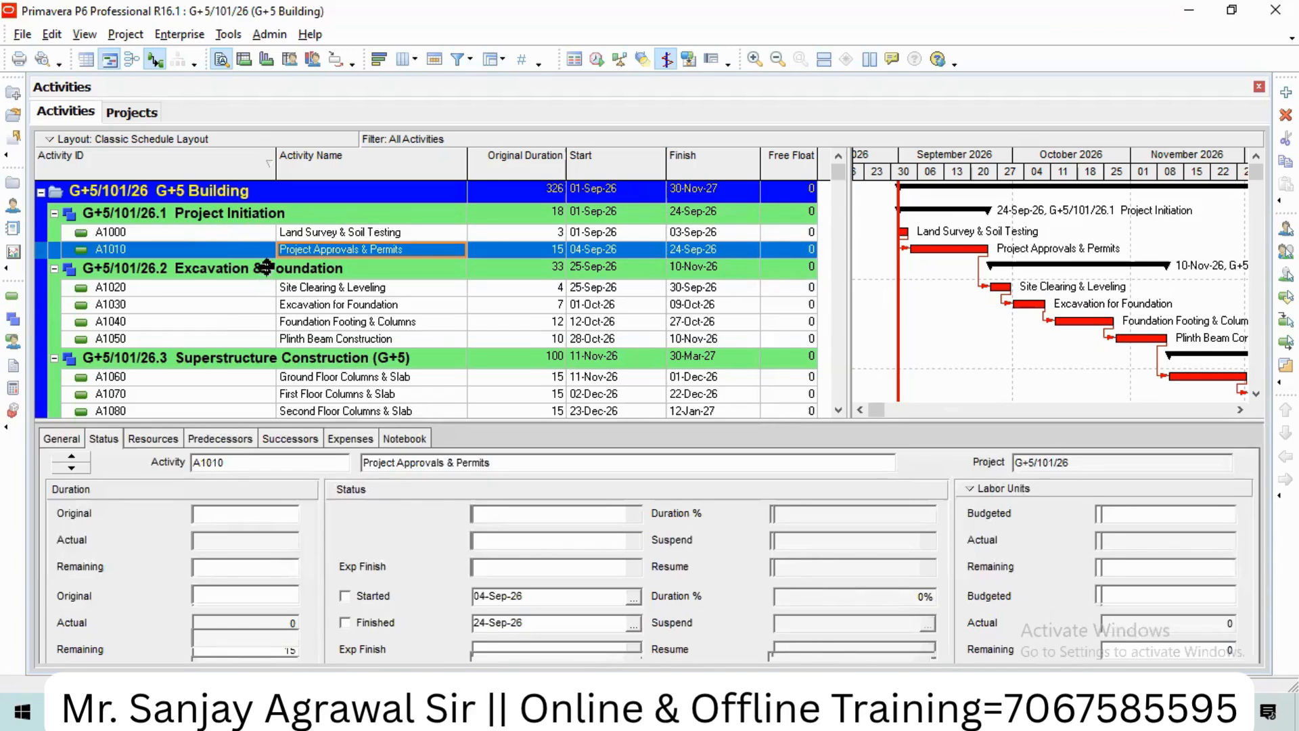
left_click(240, 236)
Step: Change A1000's successor link to A1010 to SS and reschedule the project
left_click(287, 440)
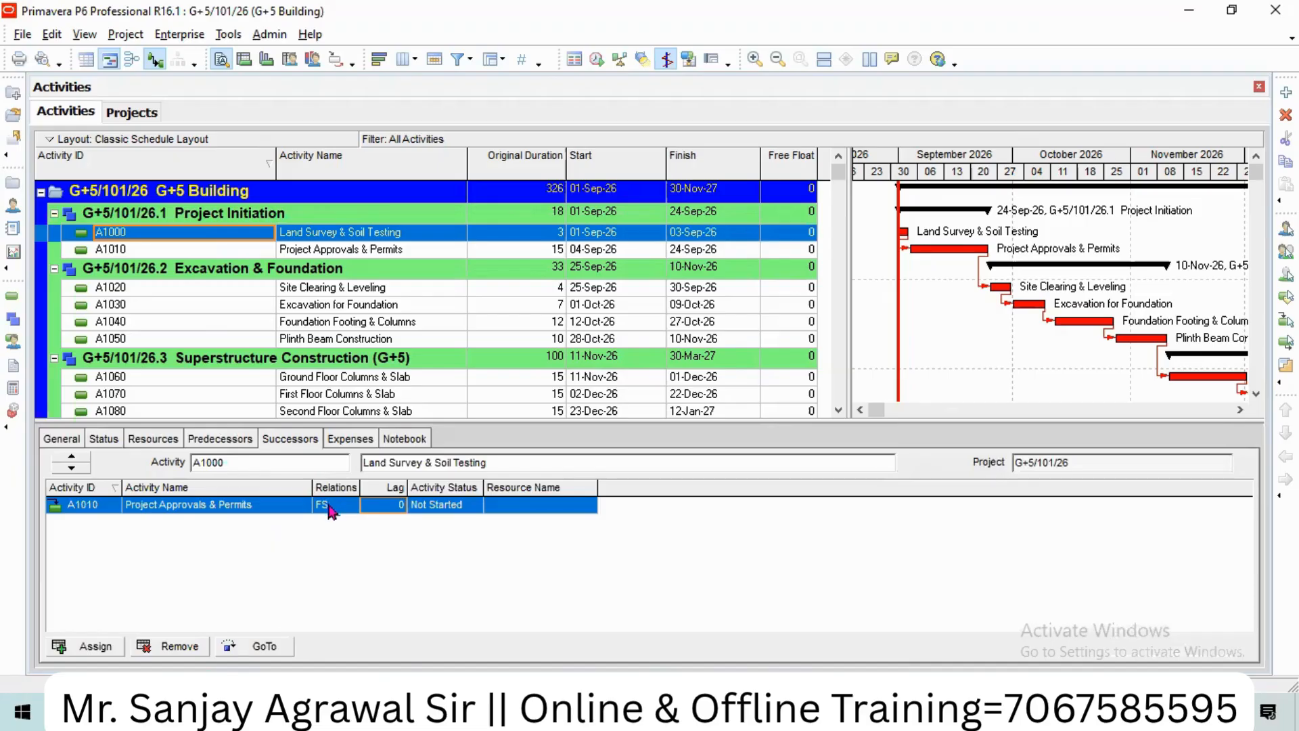
left_click(332, 509)
left_click(331, 509)
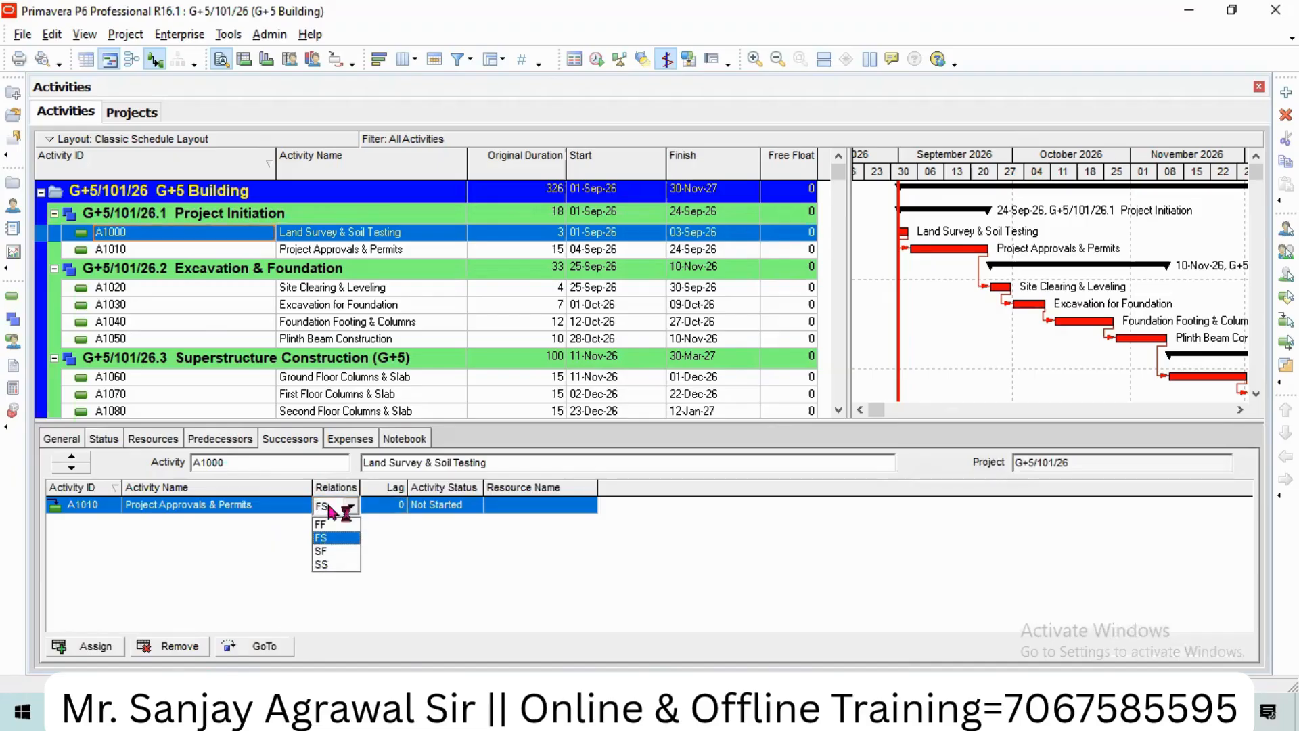
left_click(336, 565)
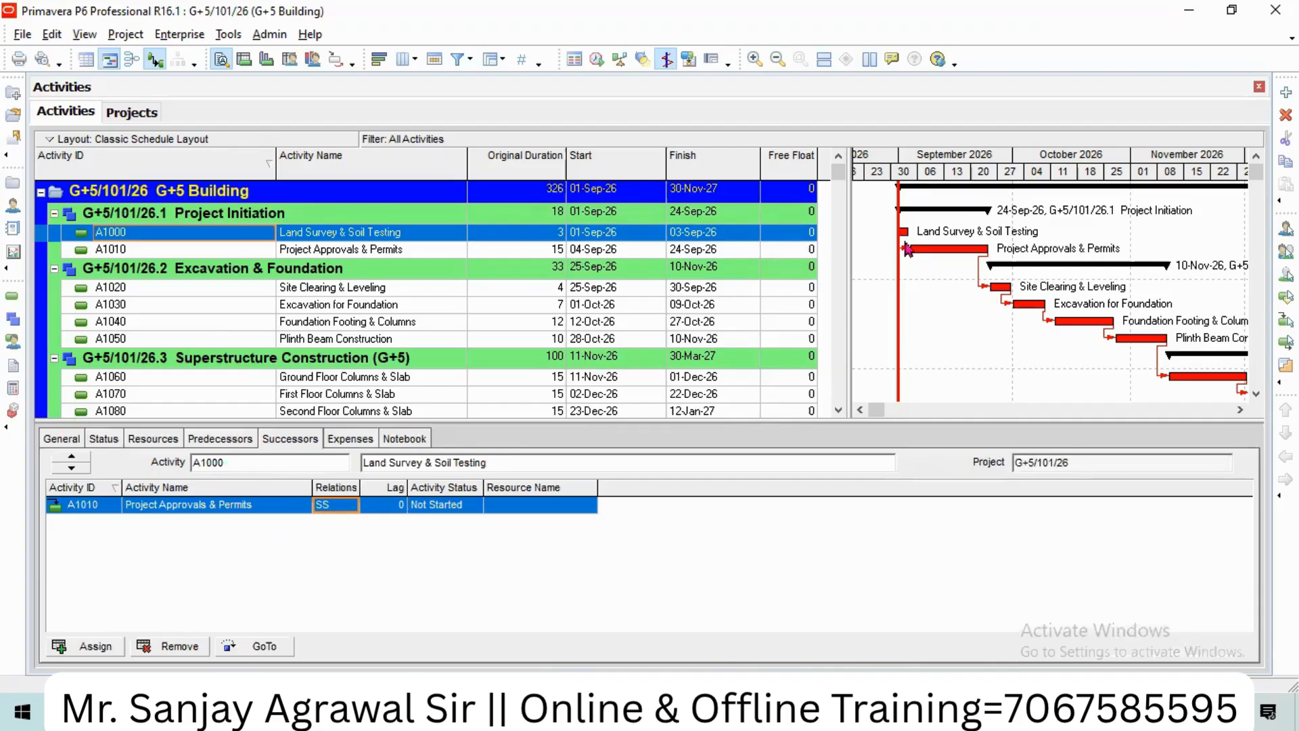
left_click(594, 68)
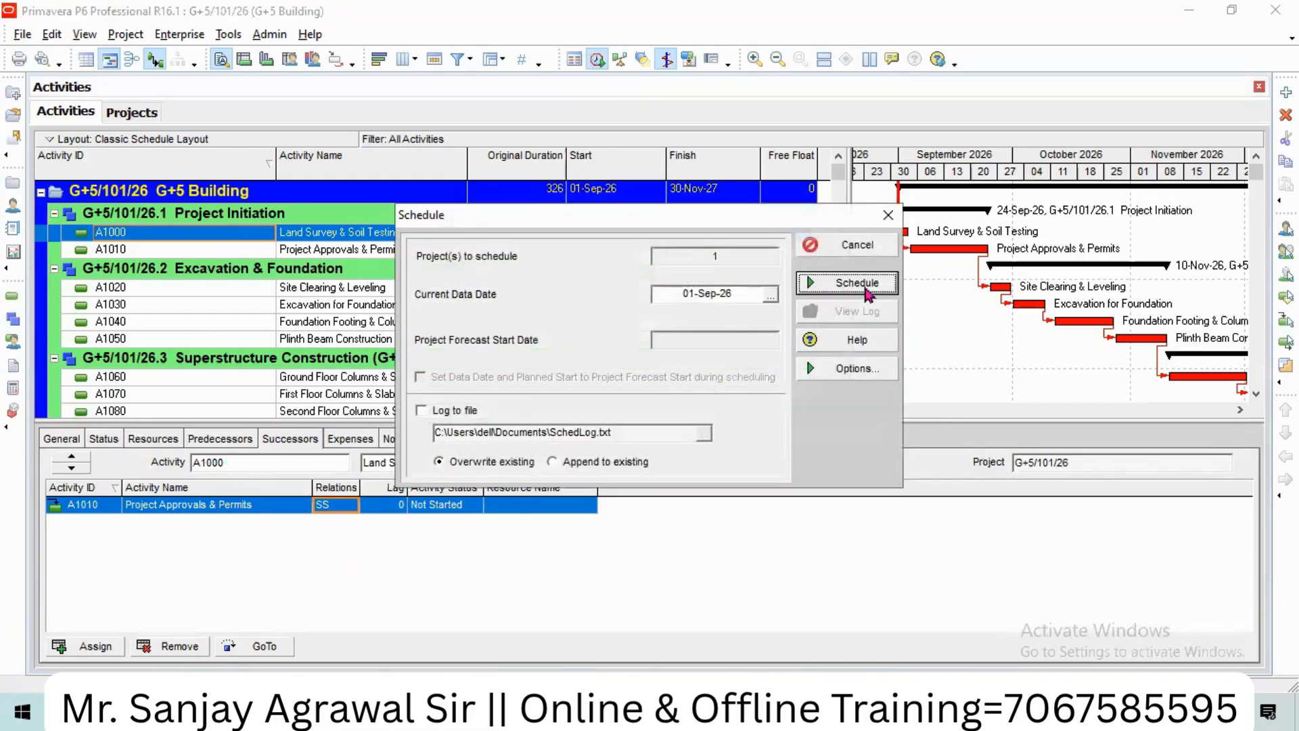
left_click(857, 283)
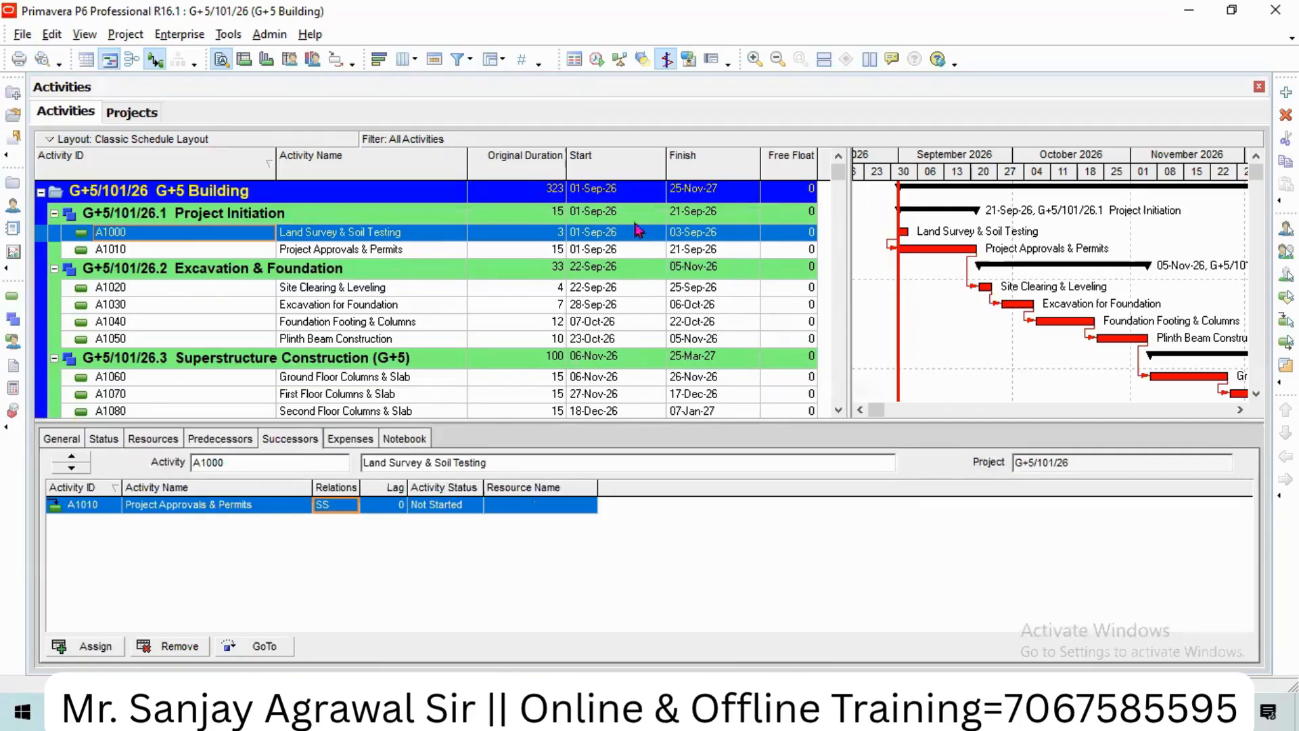
Step: Switch the A1000–A1010 link back to FS and reschedule
left_click(343, 513)
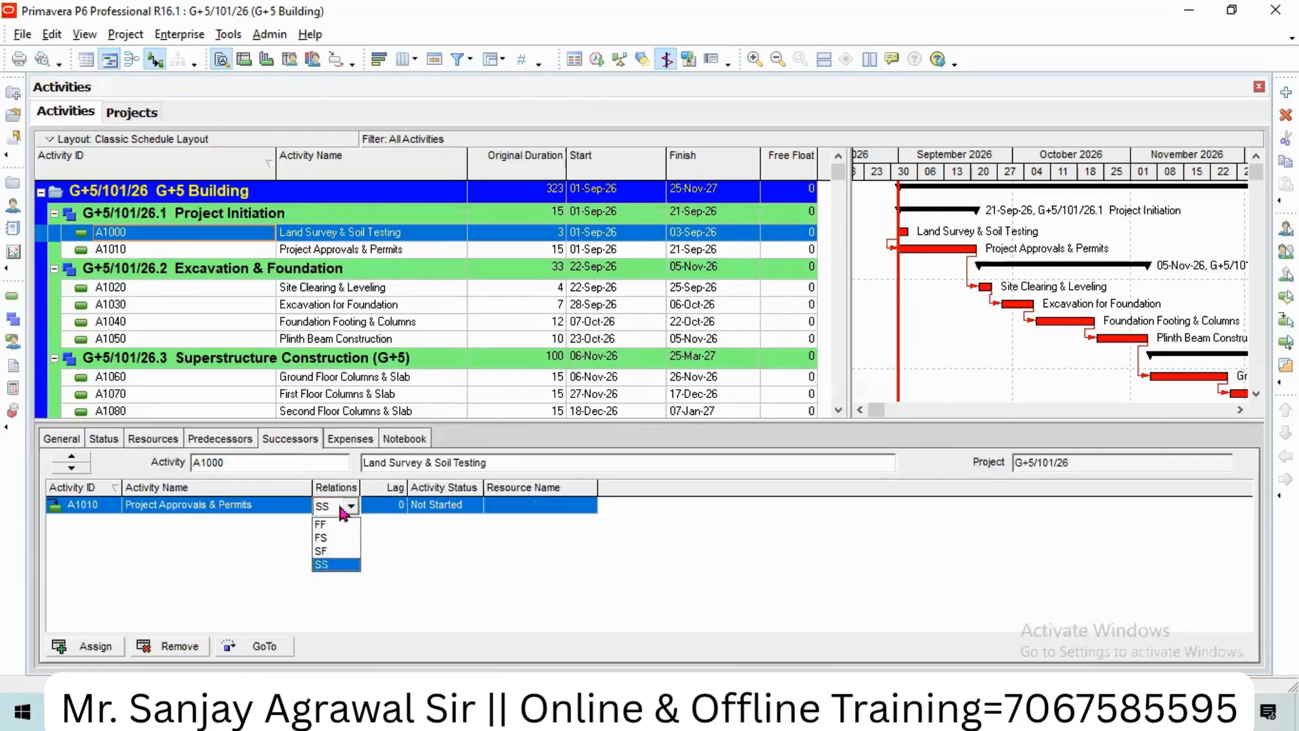
left_click(321, 538)
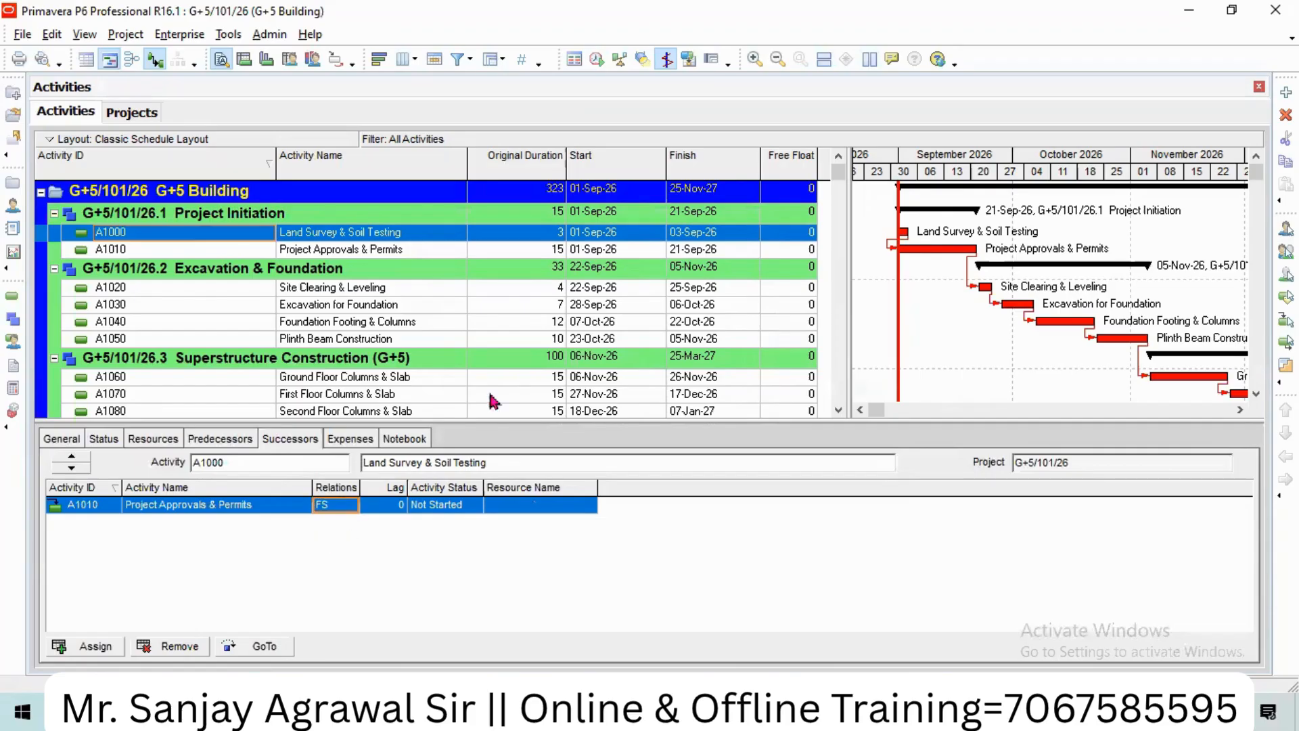
left_click(596, 59)
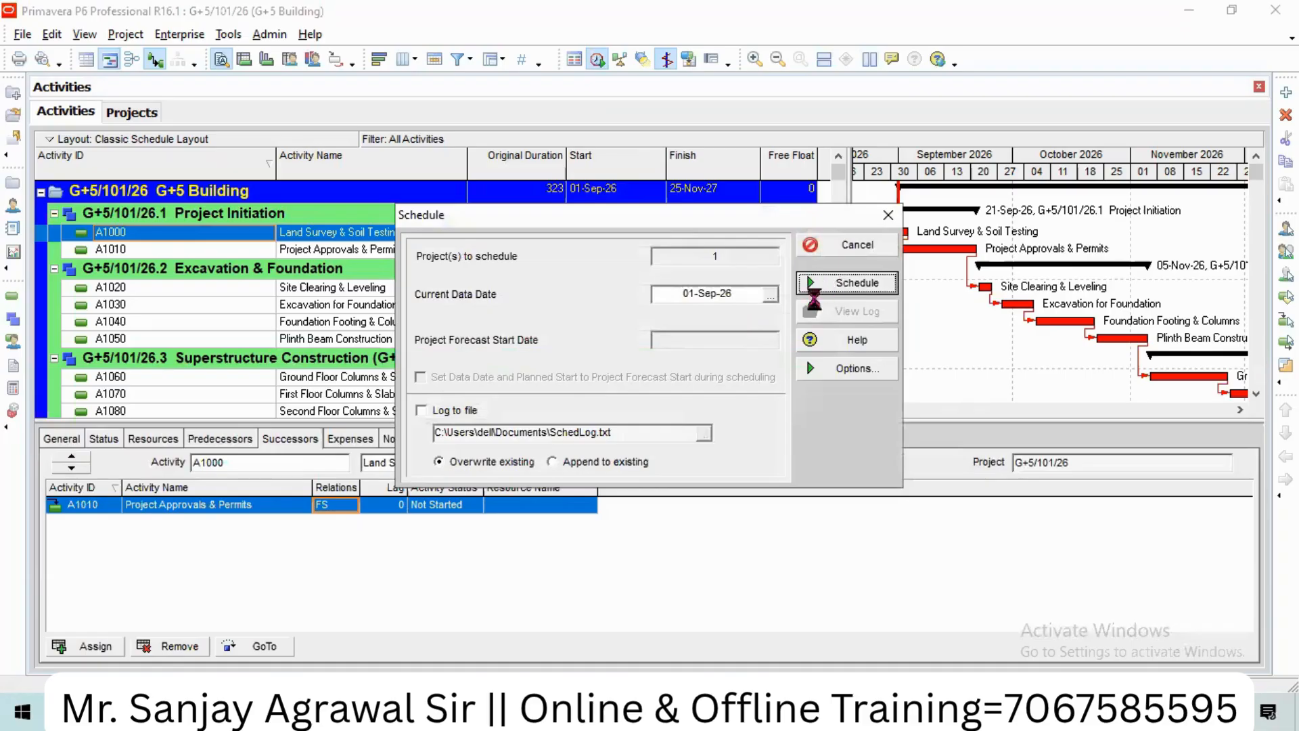
left_click(842, 287)
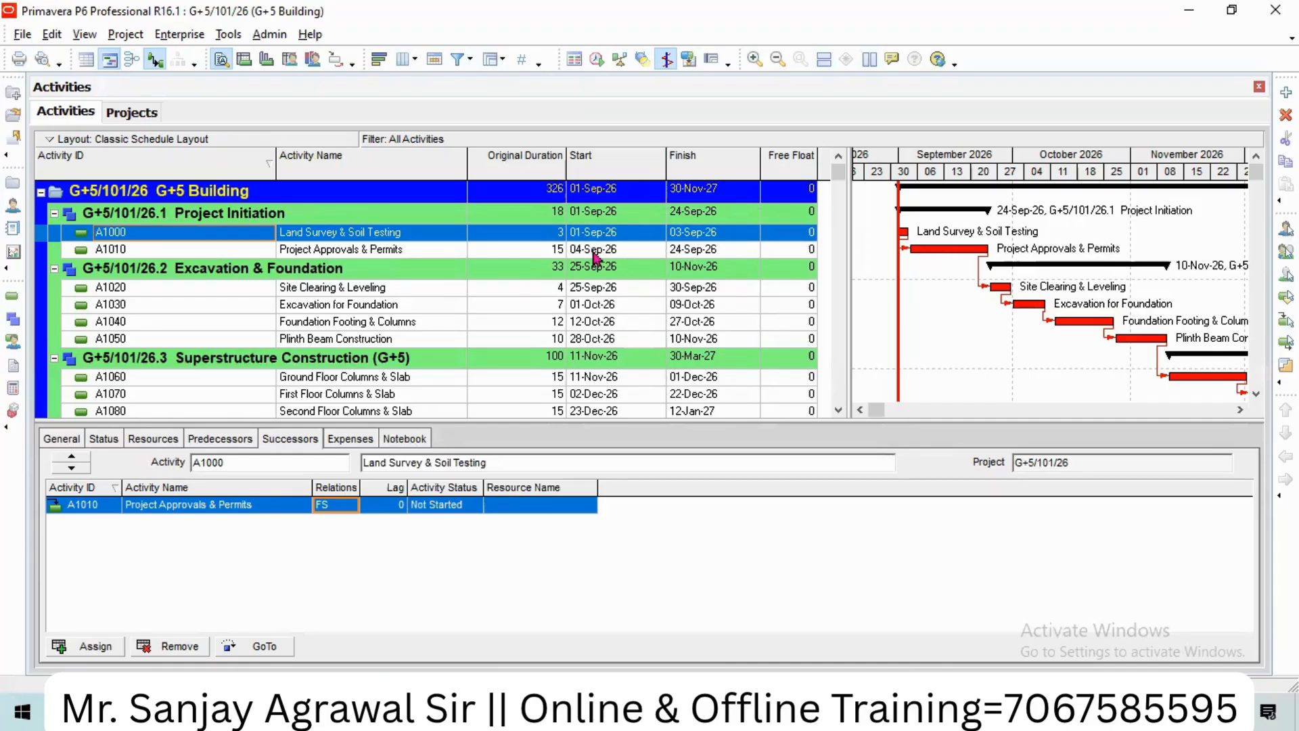
Step: Return the A1000–A1010 link to SS and reschedule for a 25-Nov-27 finish
left_click(325, 506)
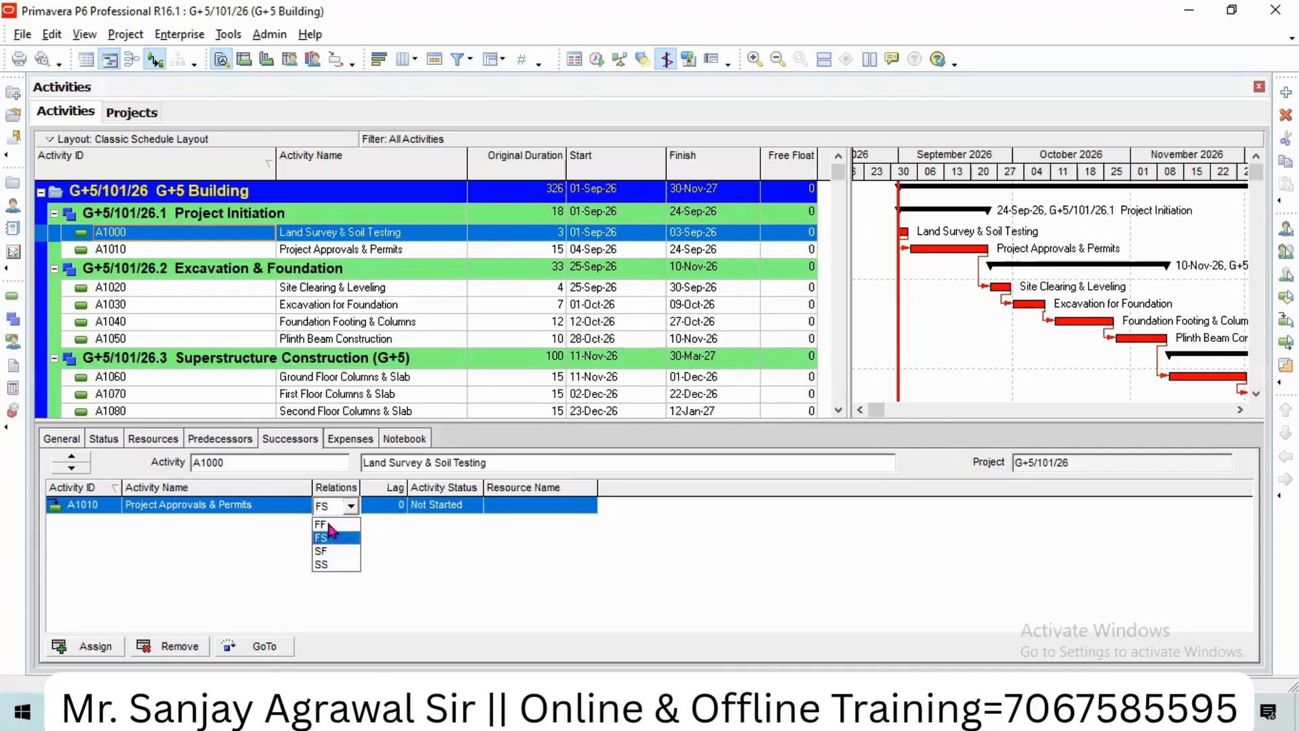
left_click(333, 568)
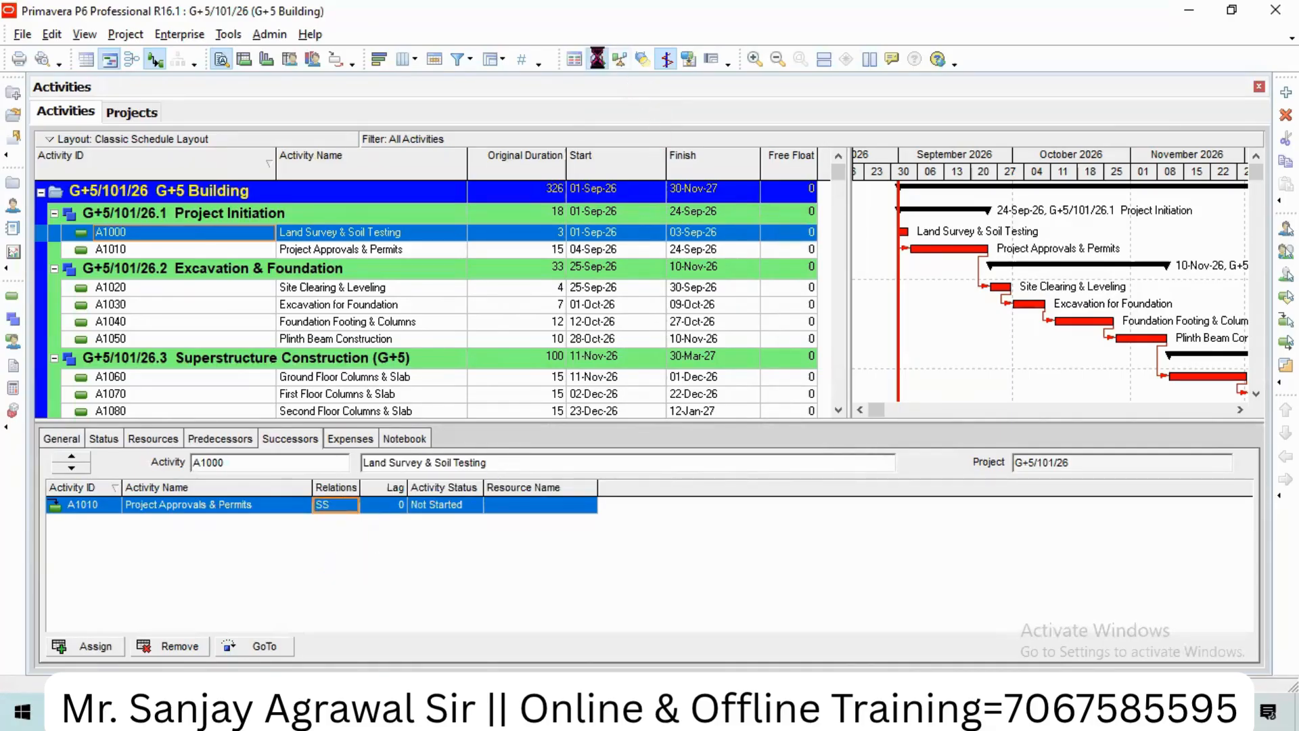
left_click(597, 59)
left_click(847, 282)
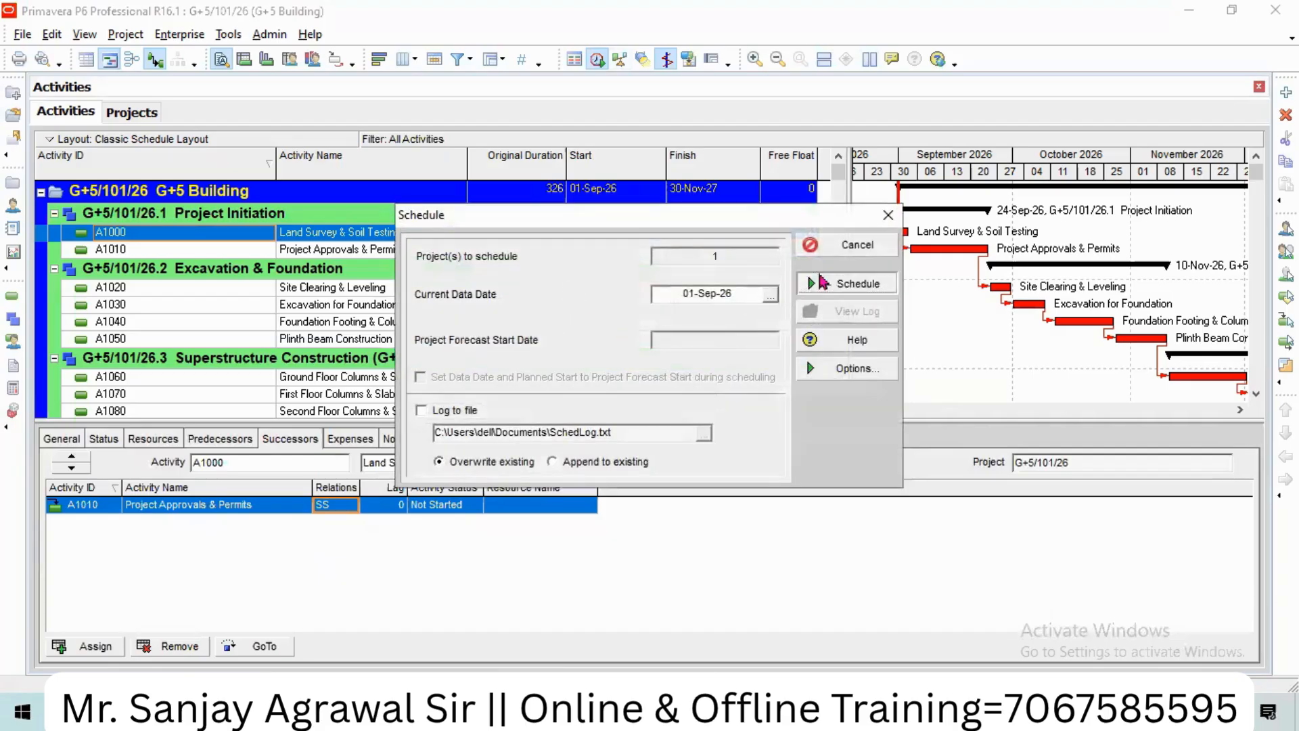
left_click(388, 506)
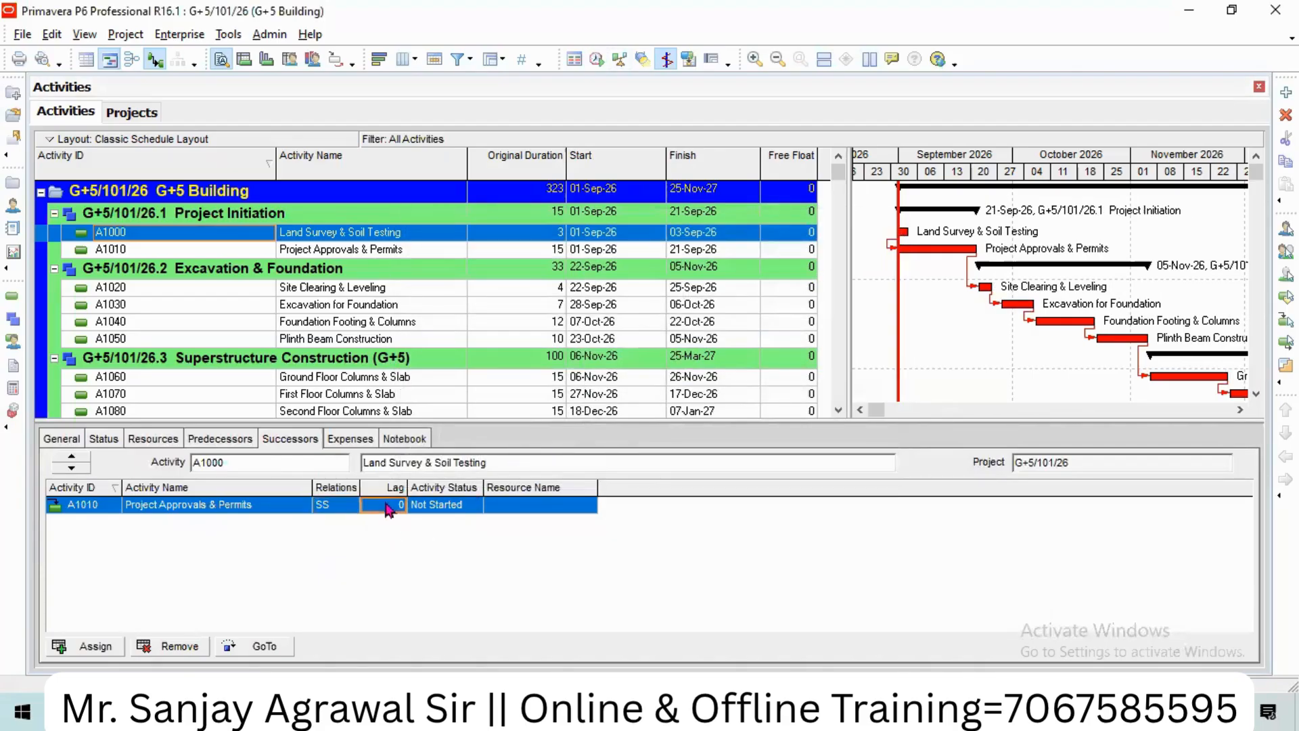
Step: Give the A1010 SS link a lag of 1 and reschedule, finishing 26-Nov-27
left_click(384, 502)
type("1")
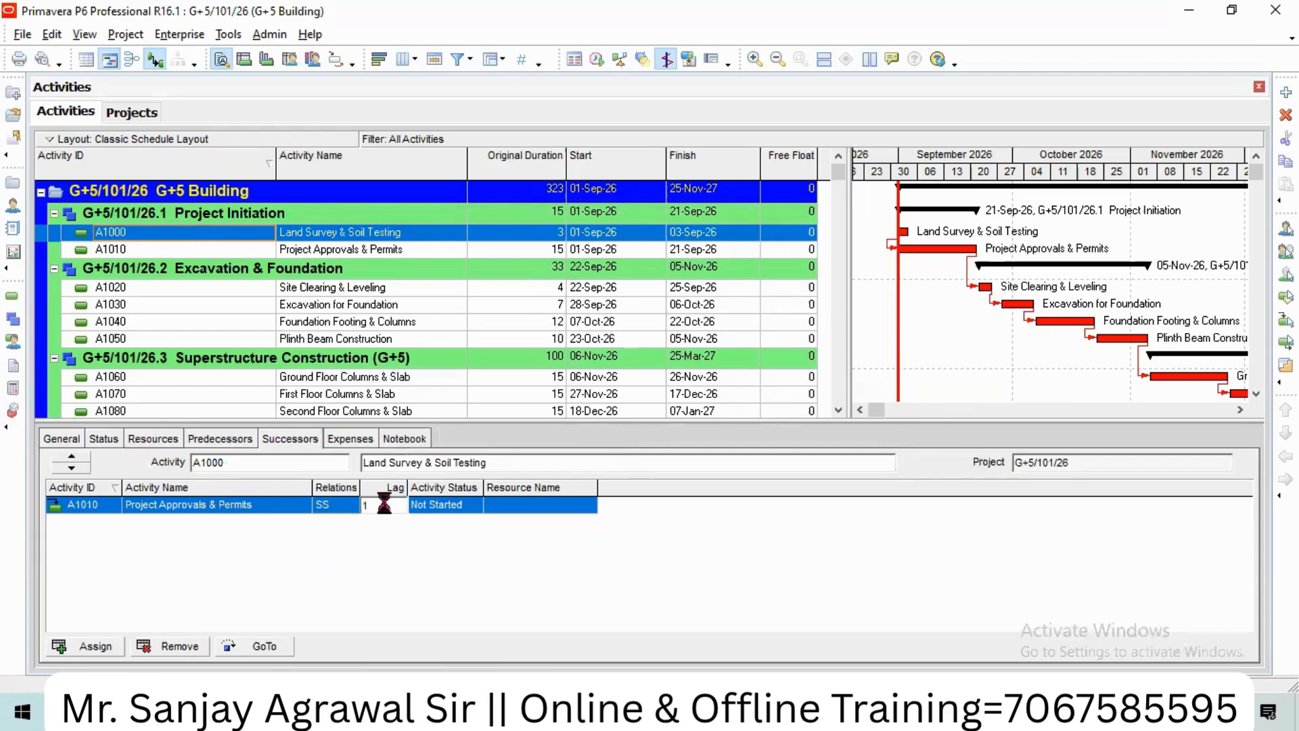
key("Return")
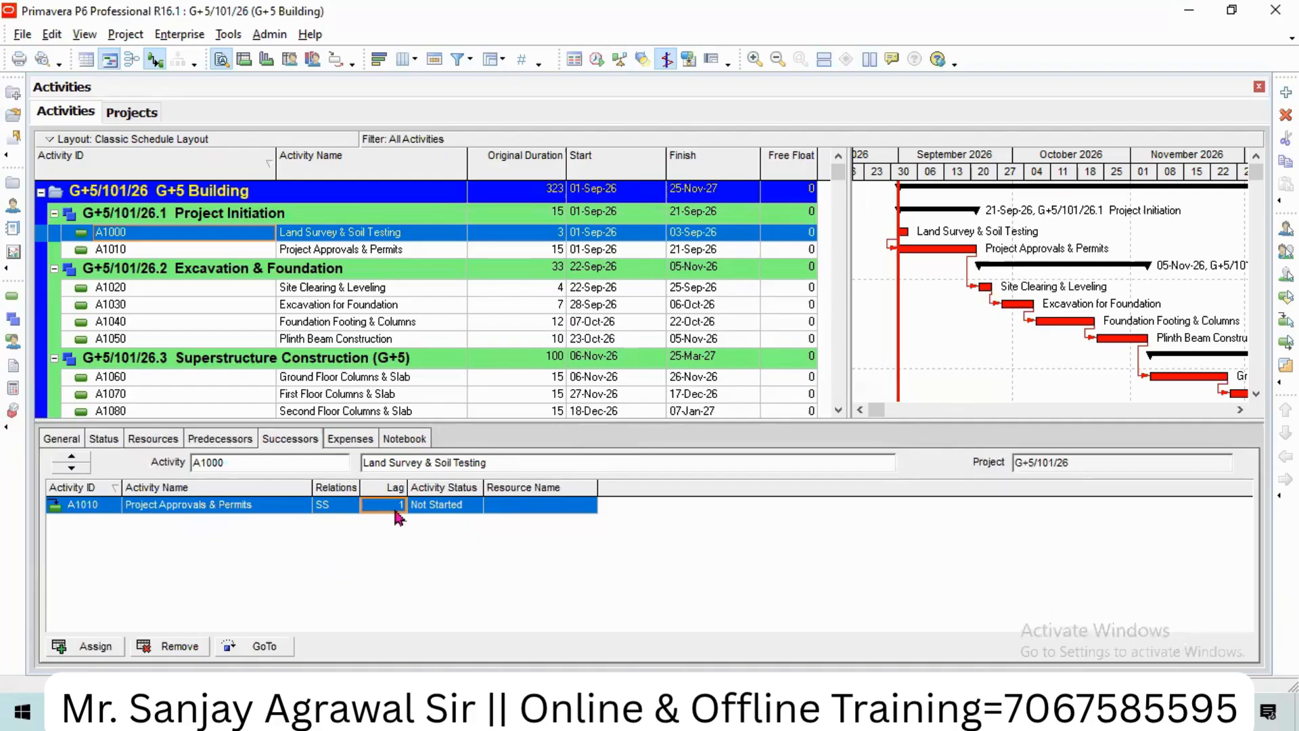
left_click(596, 60)
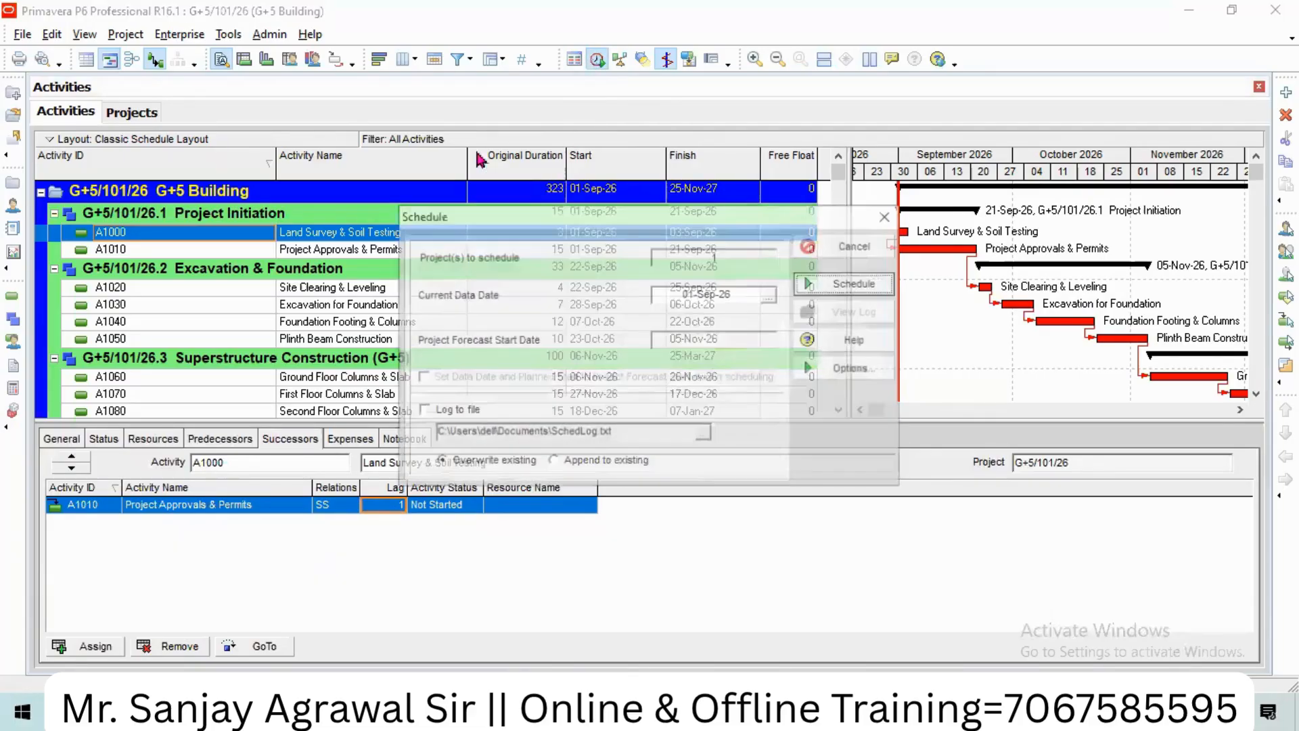
left_click(843, 288)
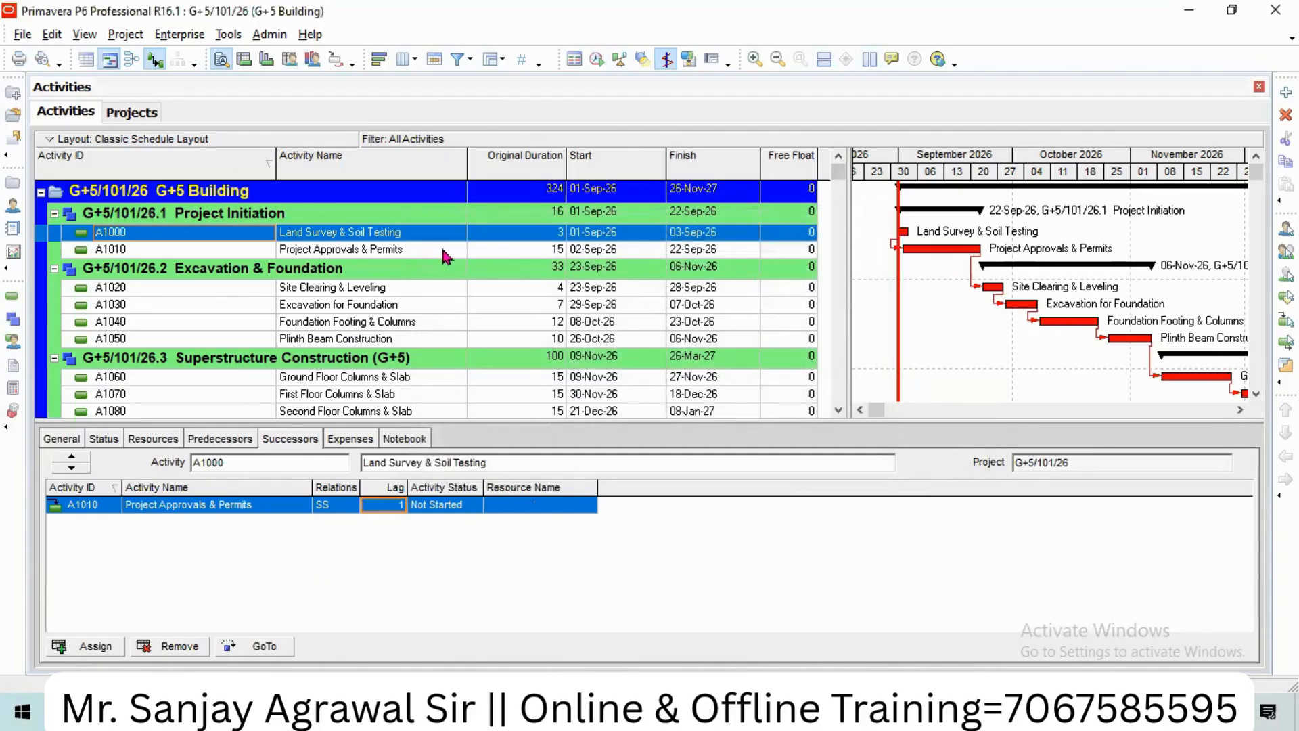
left_click(754, 59)
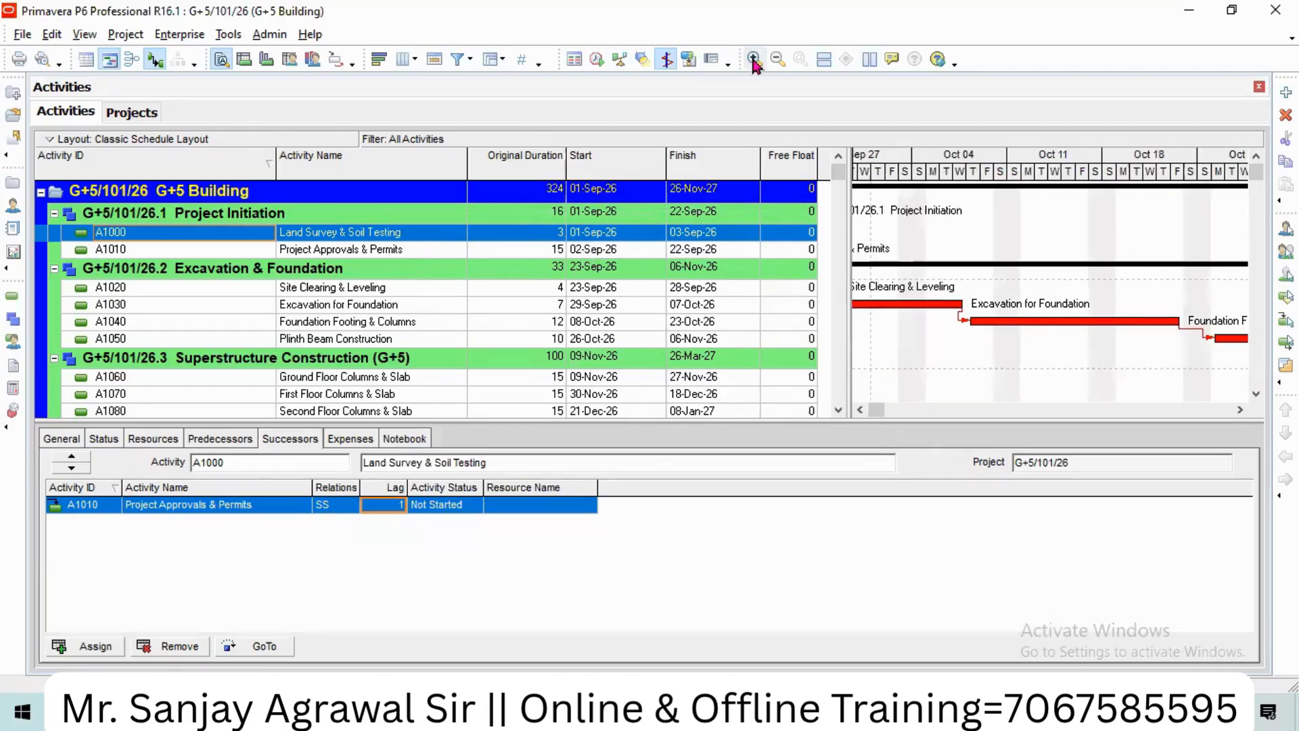
Step: Pan the day-scale Gantt to the project start and select the A1010 link's lag cell
left_click(856, 415)
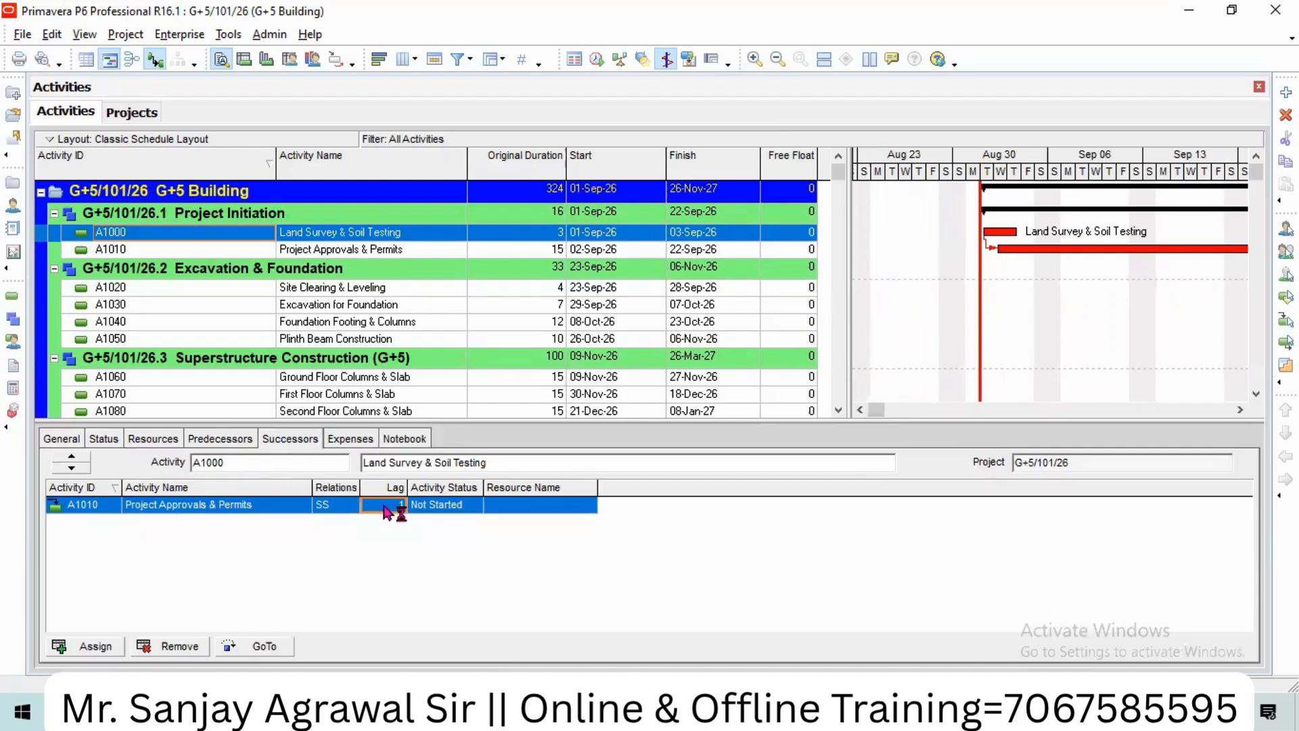
left_click(345, 506)
left_click(398, 507)
Step: Reset the lag to 0, switch the A1000–A1010 link back to FS, and reschedule
type("0")
left_click(326, 507)
left_click(326, 506)
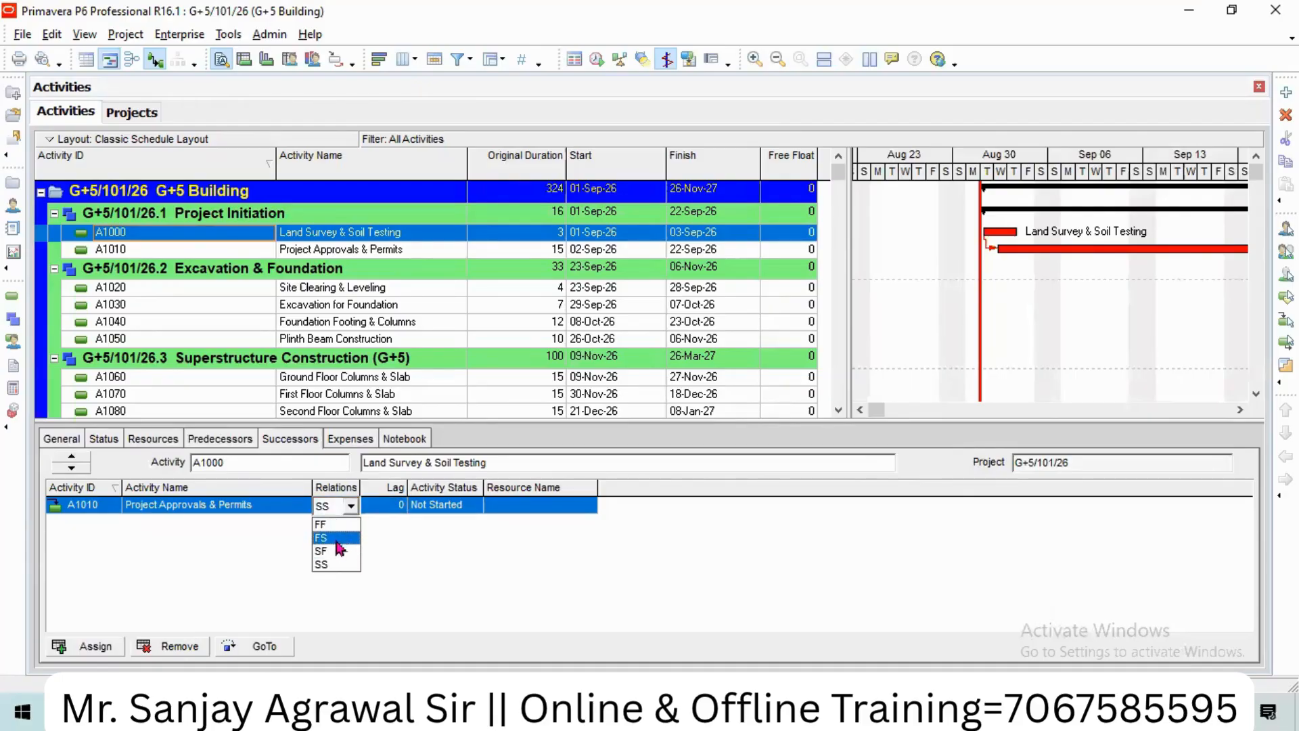
left_click(339, 540)
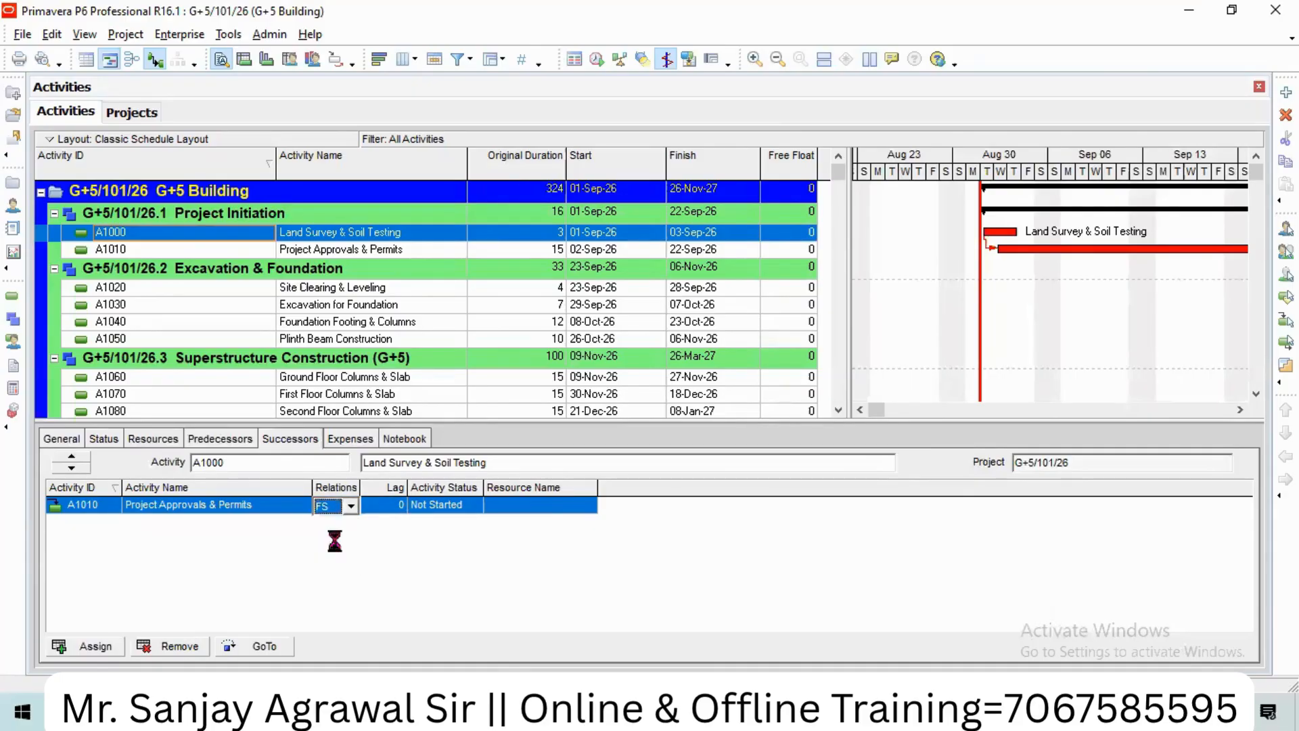
left_click(597, 59)
left_click(846, 282)
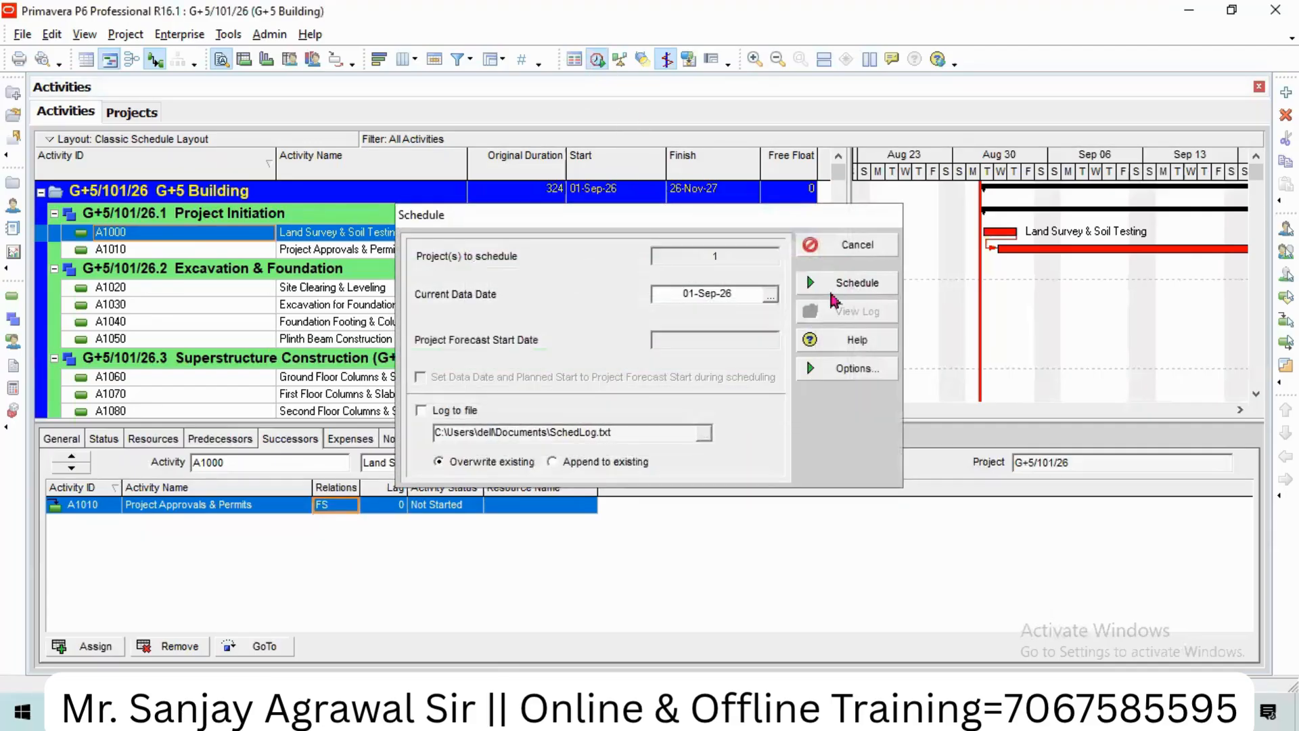
Step: Set a -2 lag on the A1010 FS link and reschedule for a 26-Nov-27 finish
left_click(387, 504)
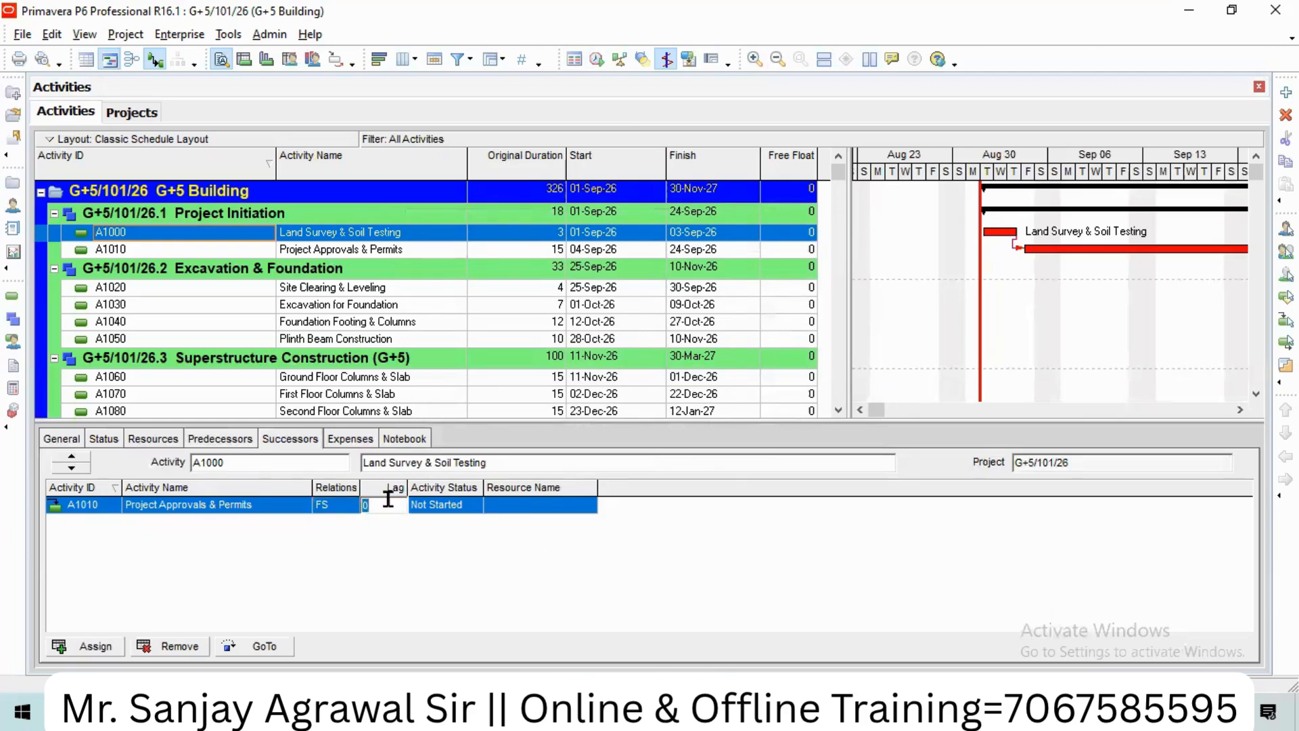
type("-2")
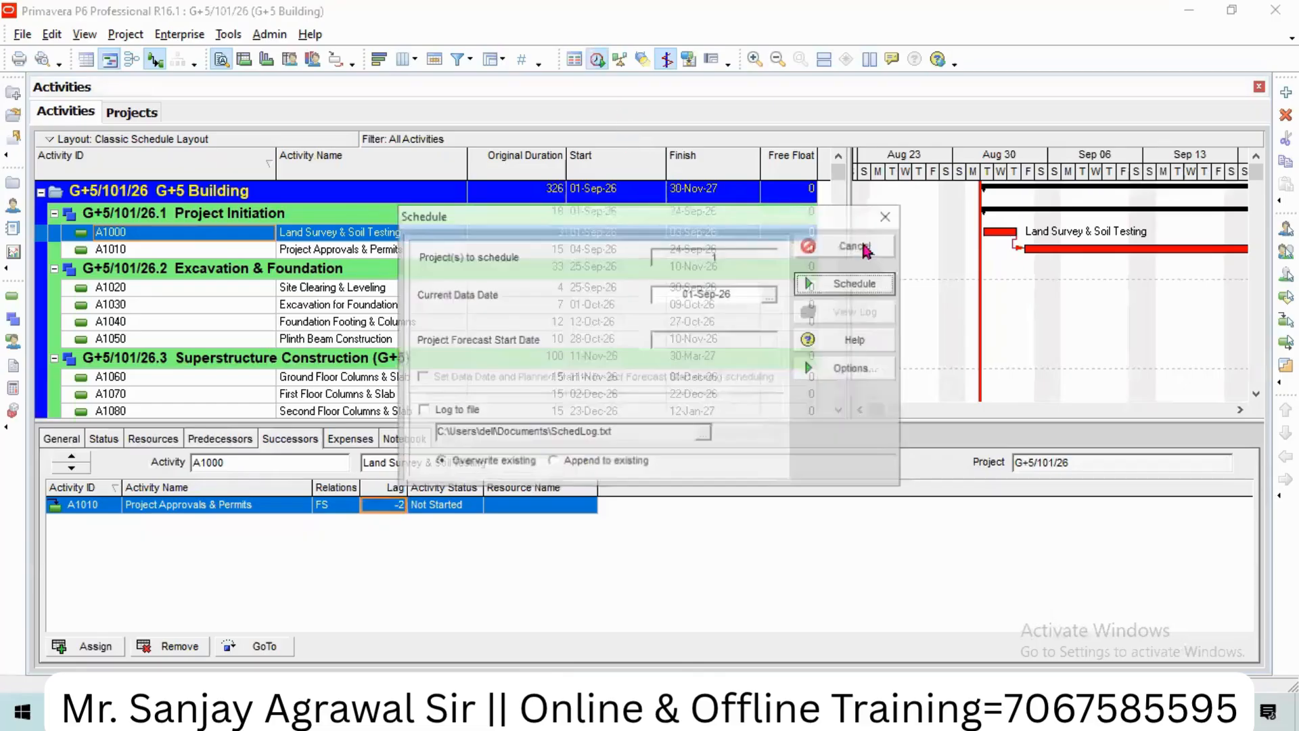
left_click(596, 59)
left_click(865, 287)
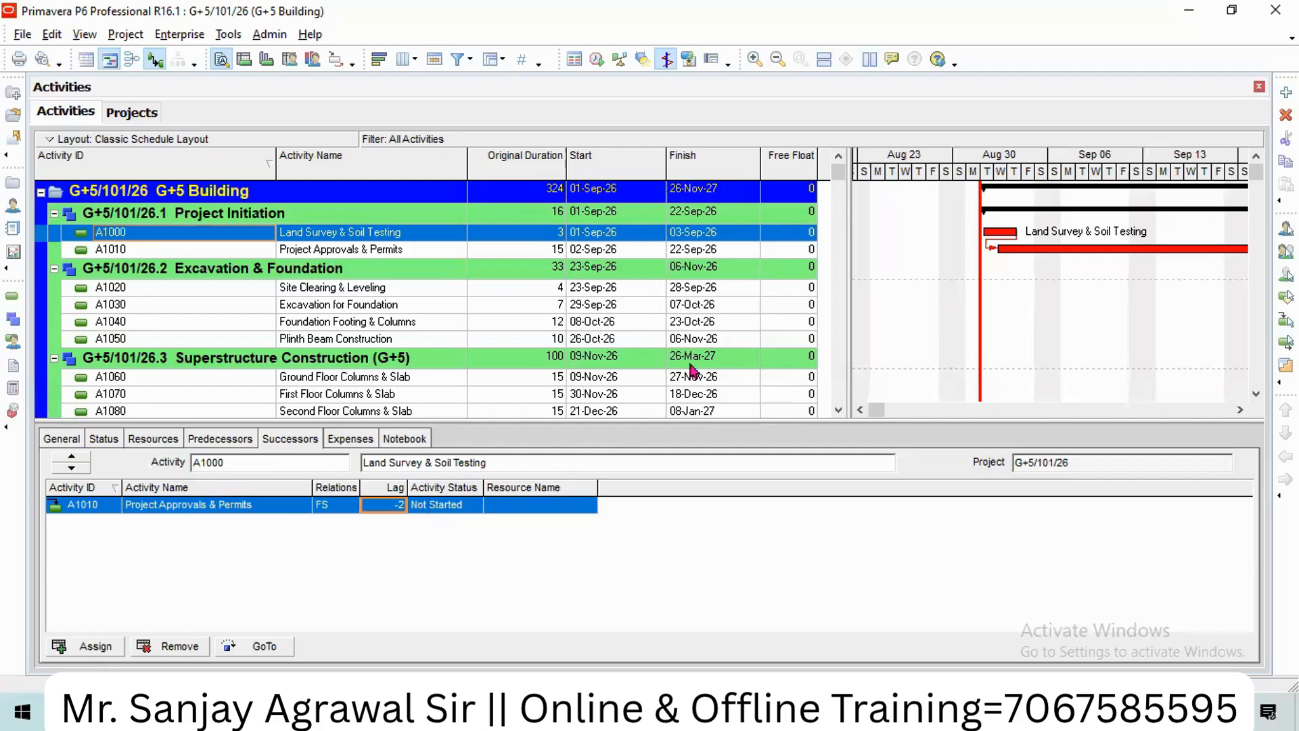
Step: Zoom the Gantt out to months and delete the A1200 milestone activity
left_click(780, 59)
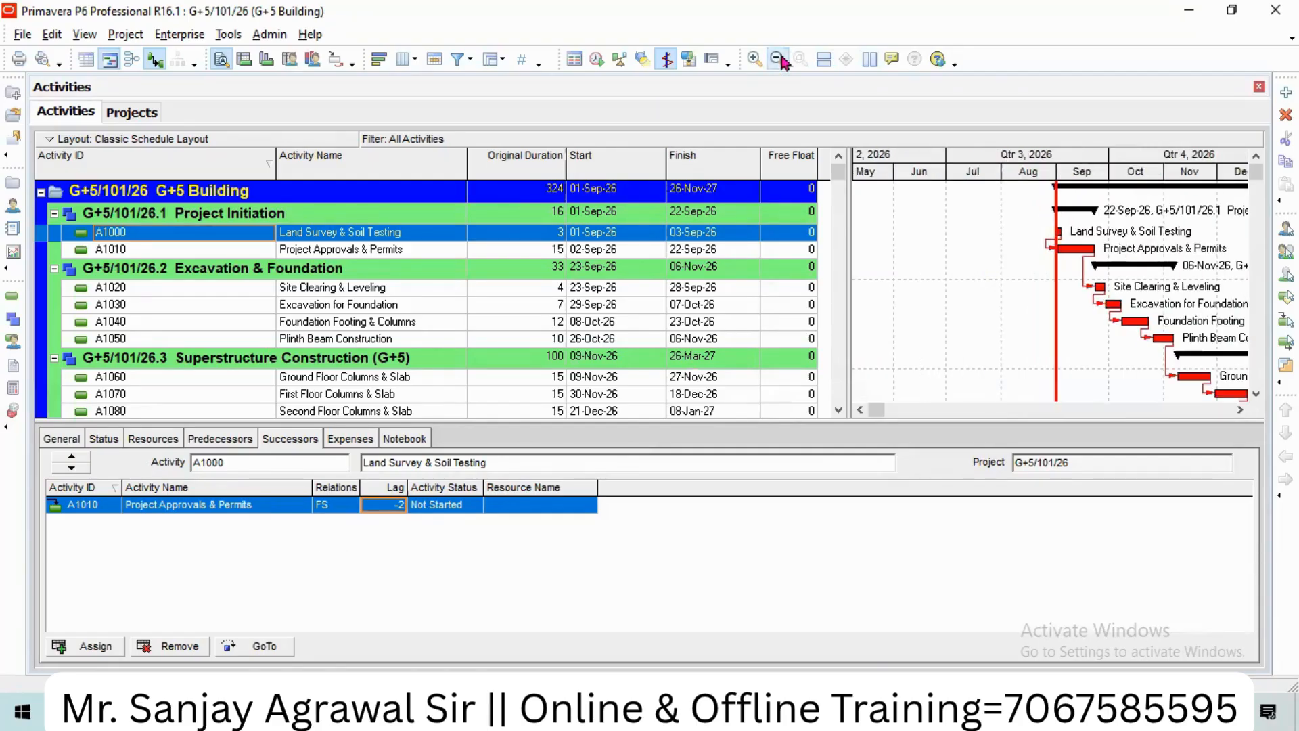
left_click(1240, 409)
left_click(1241, 409)
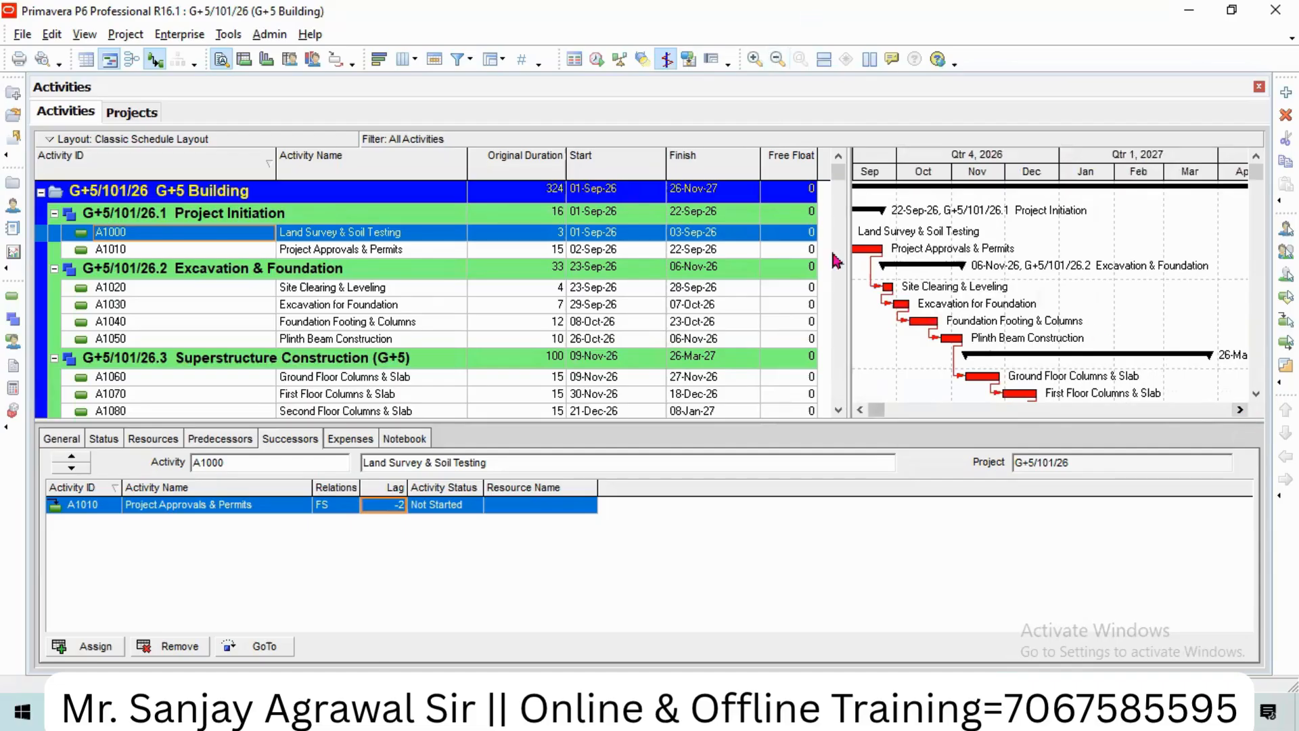
scroll(820, 353, "down", 3)
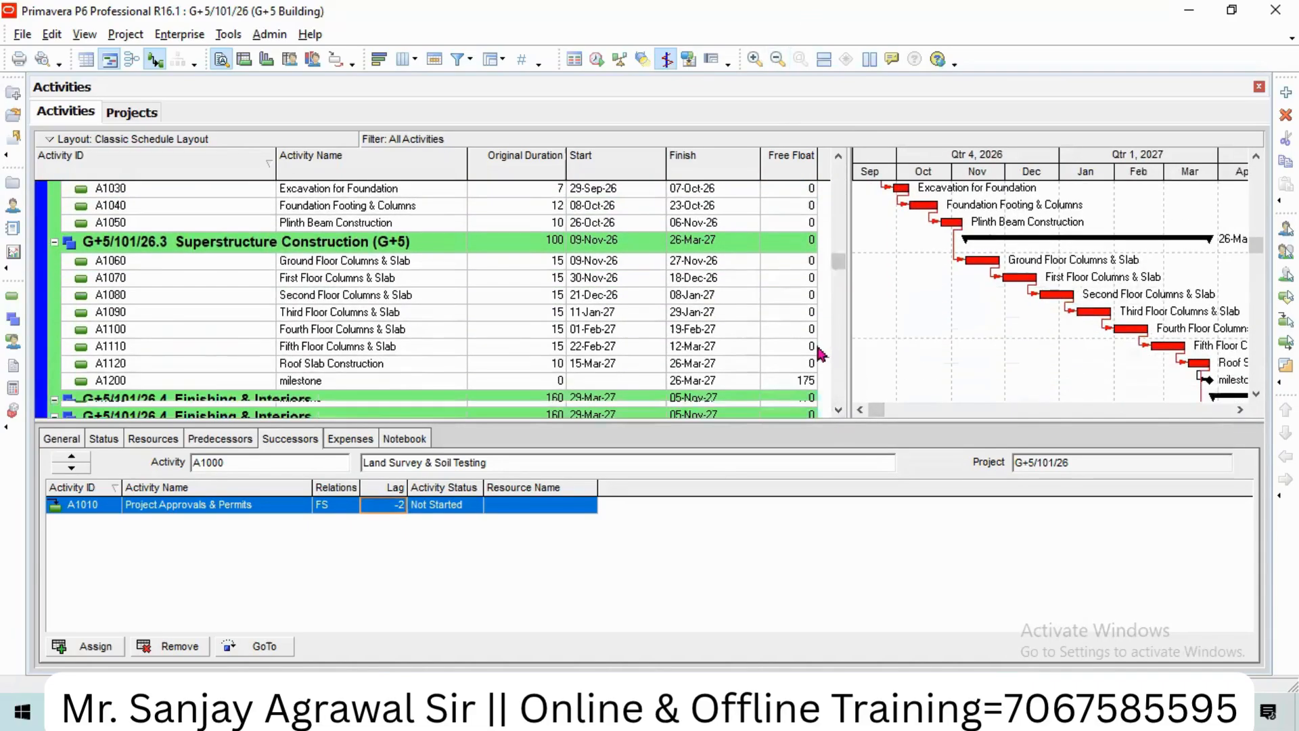
scroll(820, 353, "down", 3)
scroll(820, 353, "up", 1)
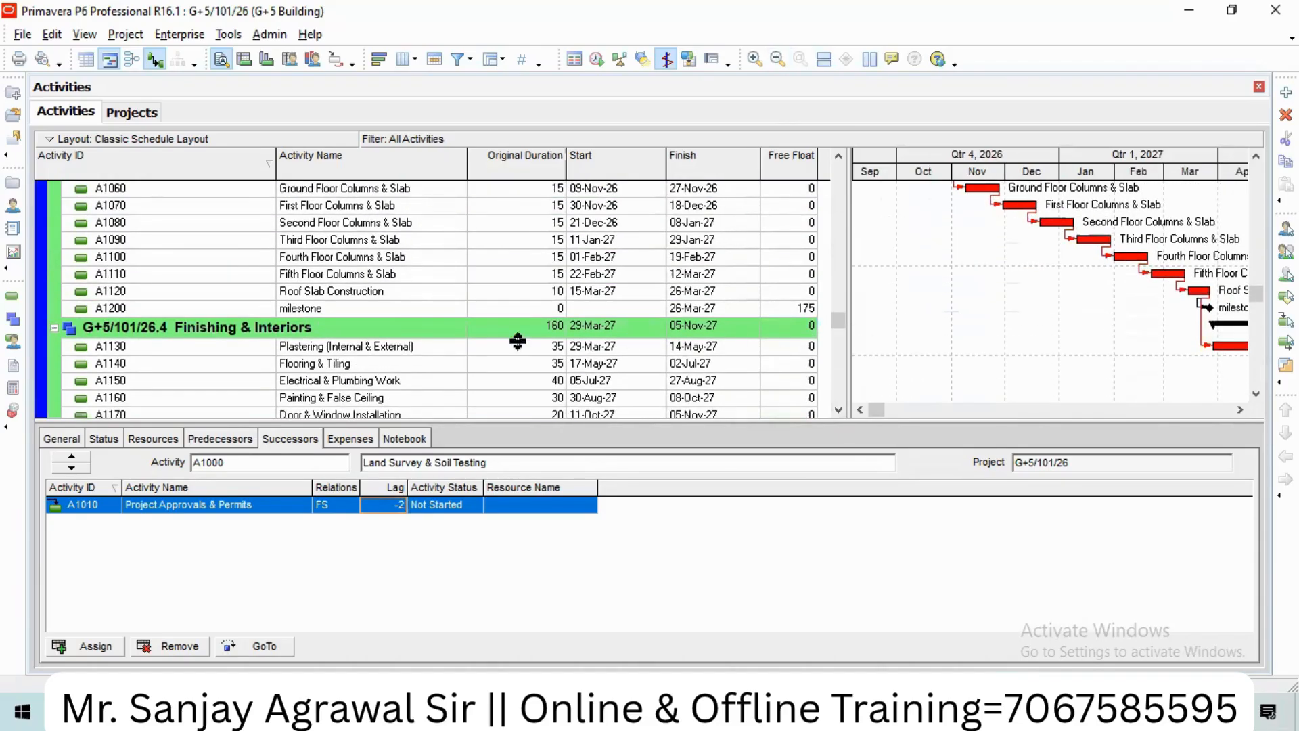
left_click(136, 310)
right_click(129, 311)
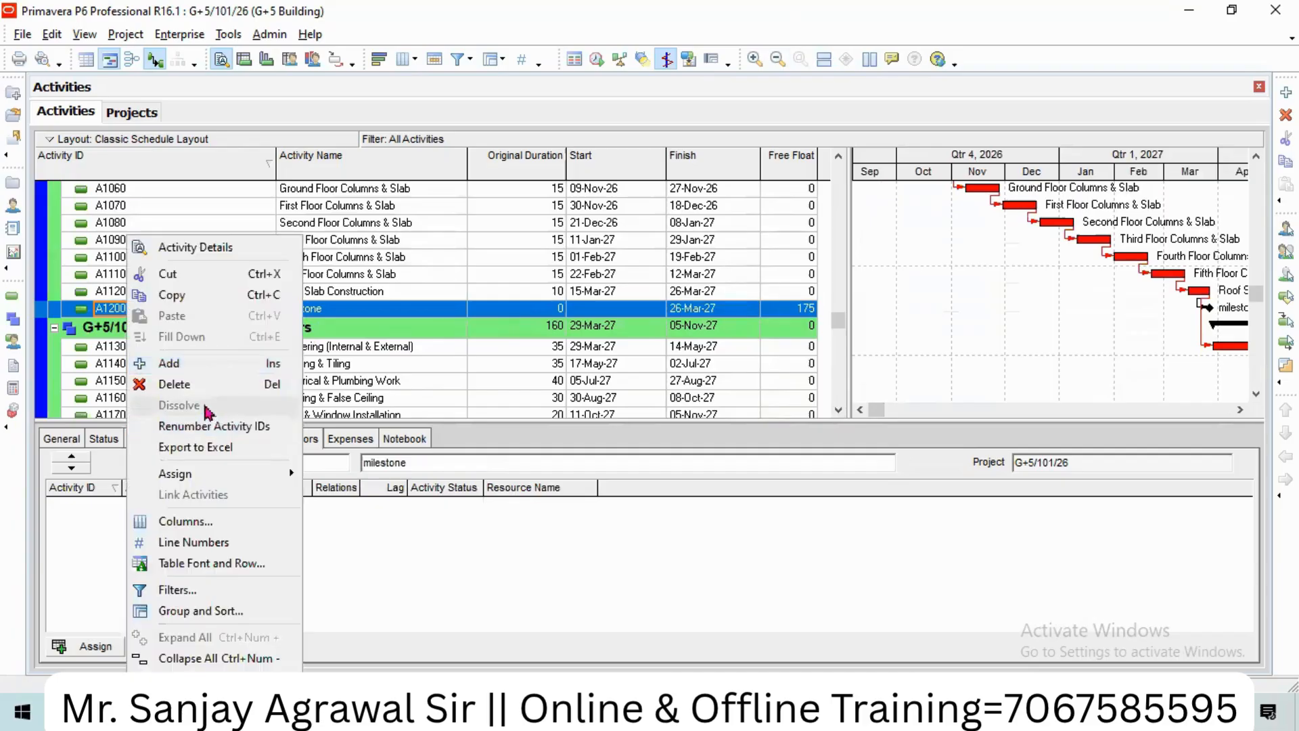
left_click(207, 384)
left_click(602, 386)
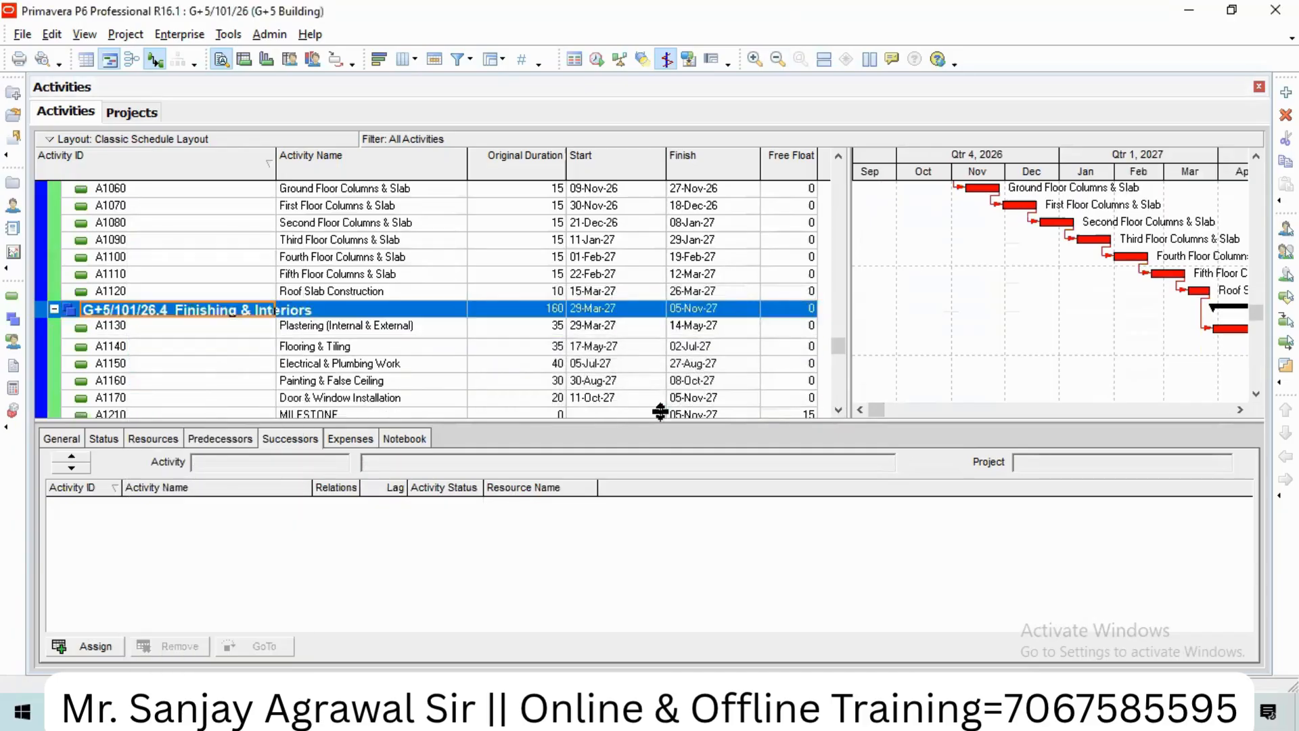
Step: Delete the A1210 MILESTONE activity and scroll back to the top of the table
scroll(554, 320, "down", 1)
scroll(544, 325, "up", 1)
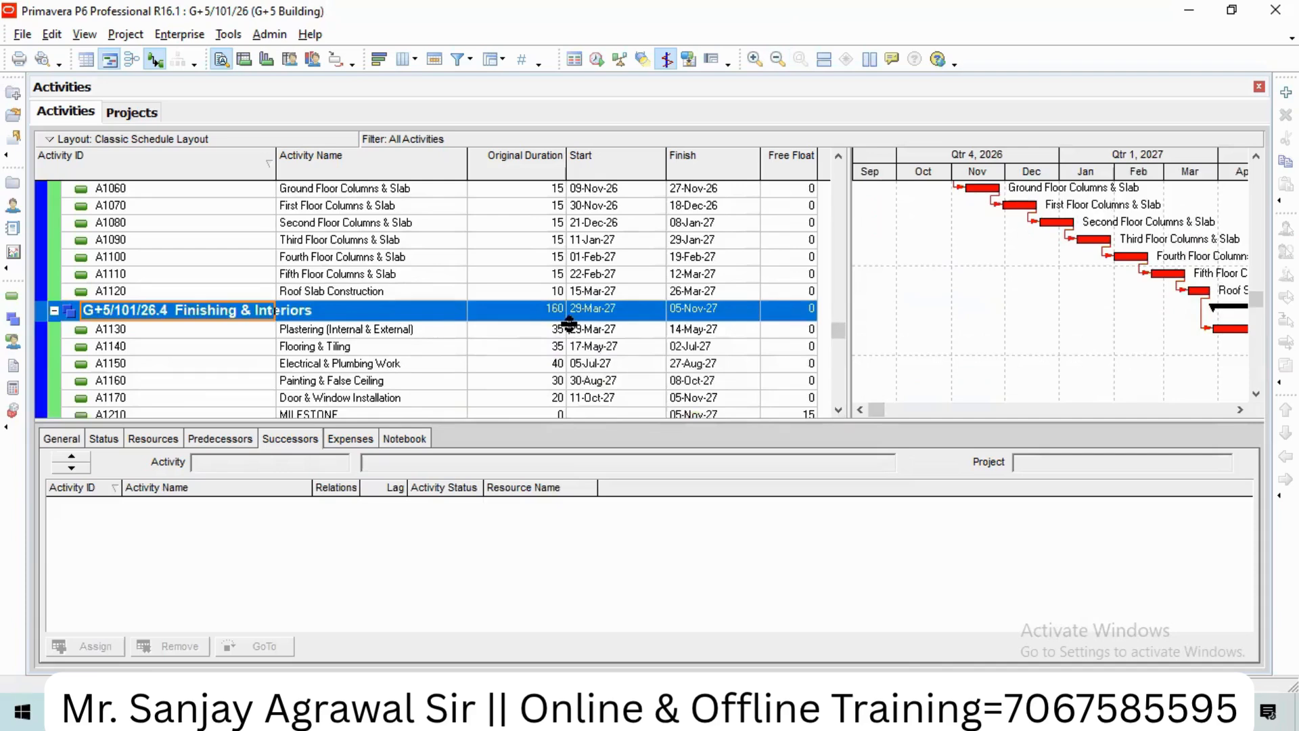
scroll(739, 318, "up", 3)
scroll(744, 320, "down", 4)
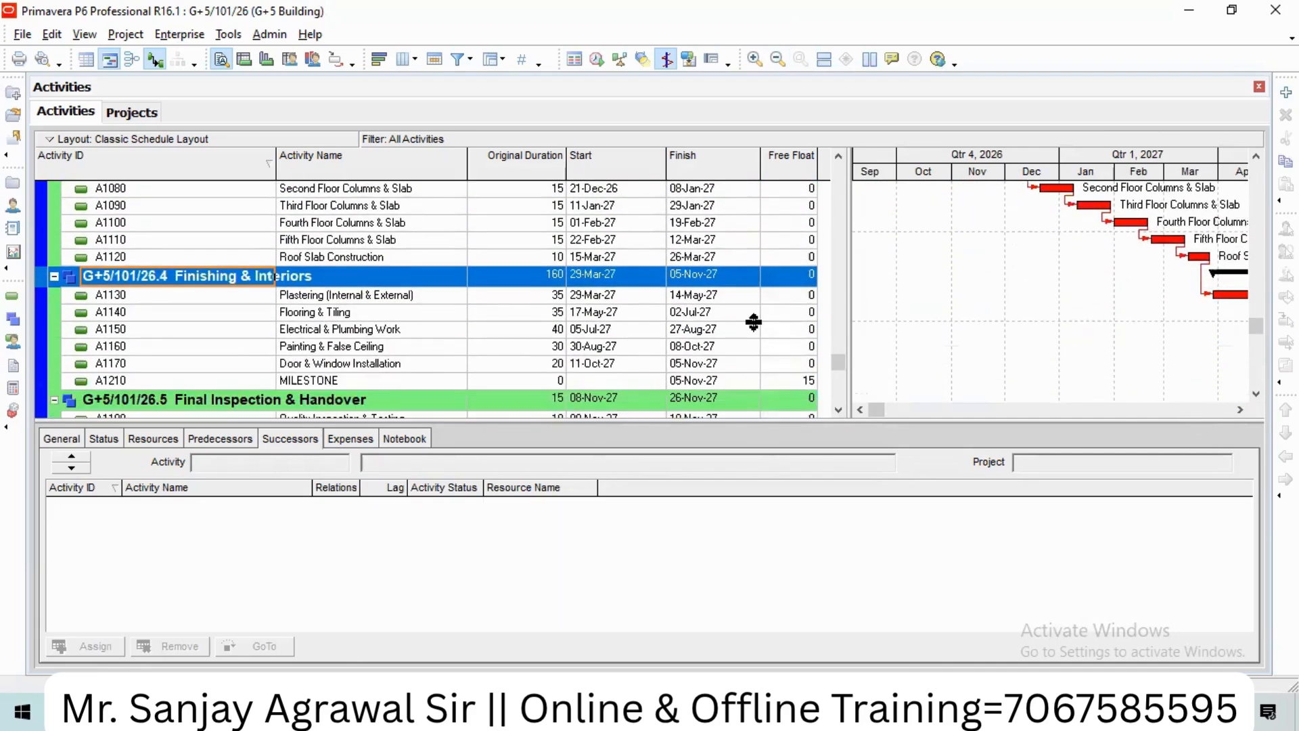
scroll(753, 322, "down", 1)
left_click(199, 347)
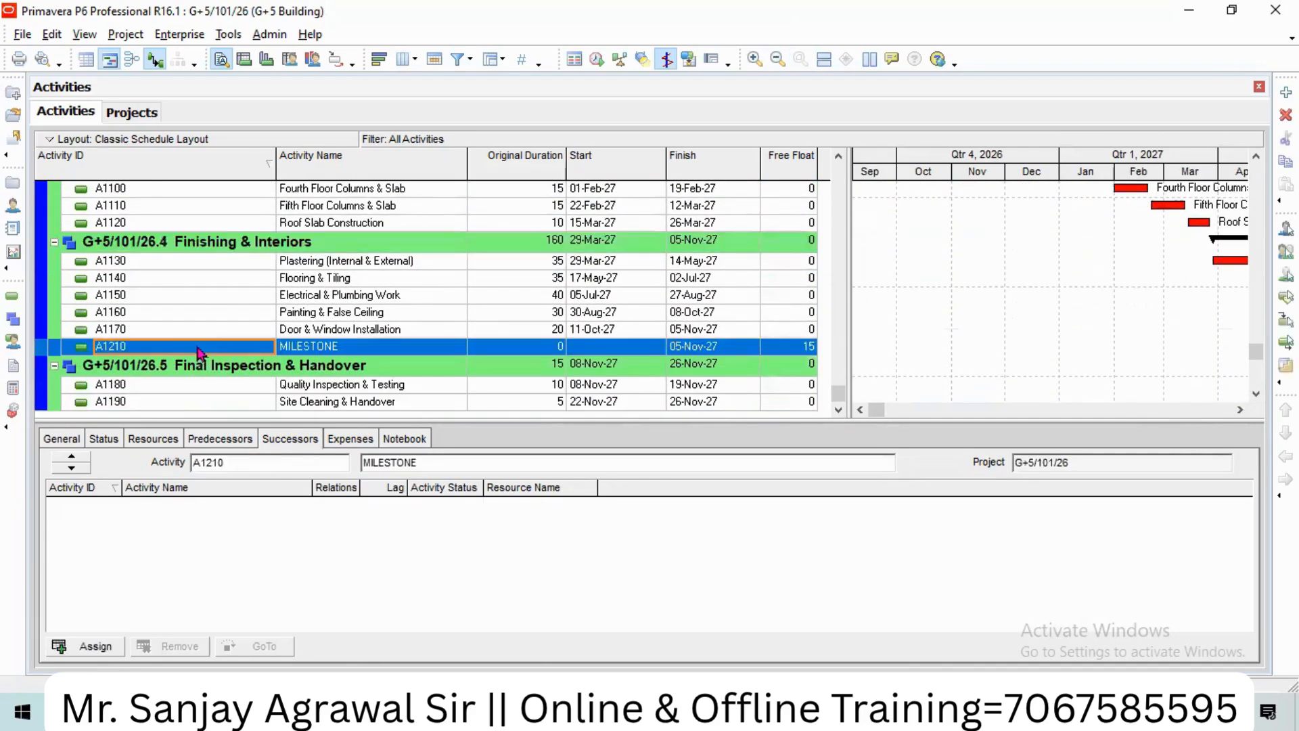
right_click(199, 351)
left_click(247, 384)
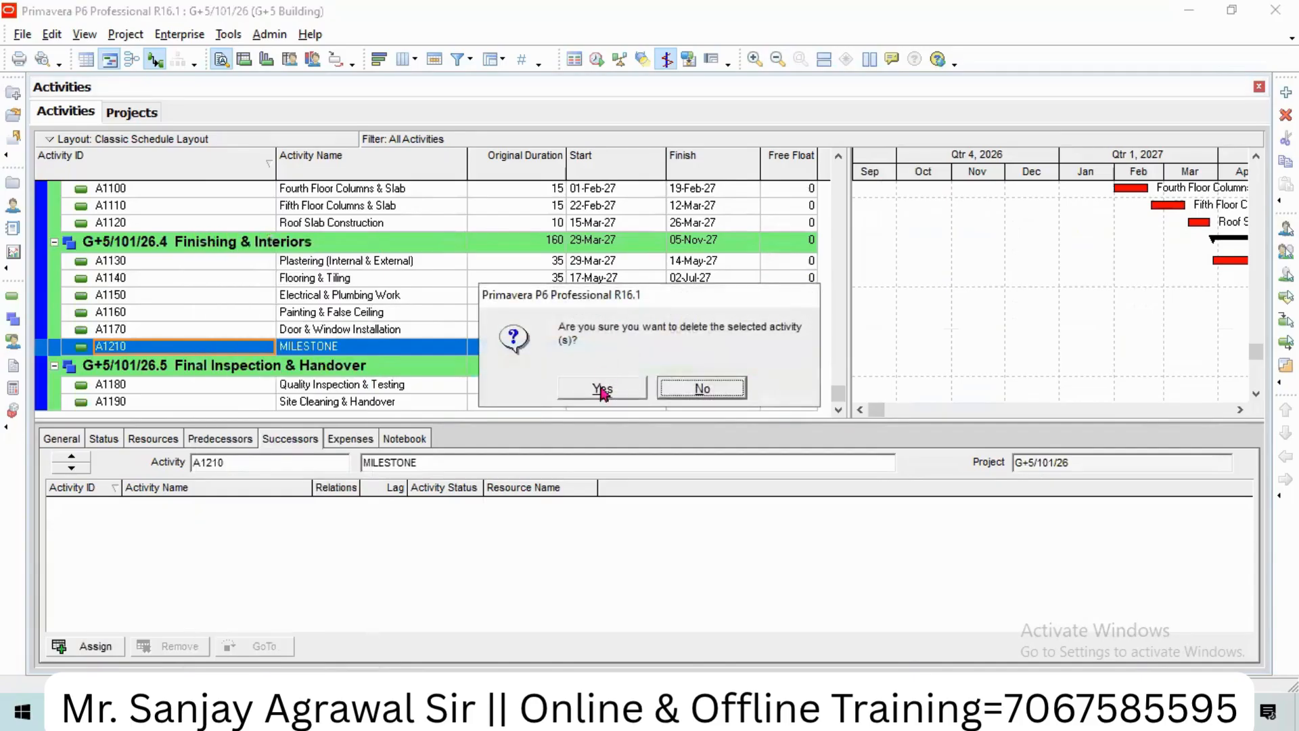
left_click(692, 386)
scroll(745, 345, "up", 5)
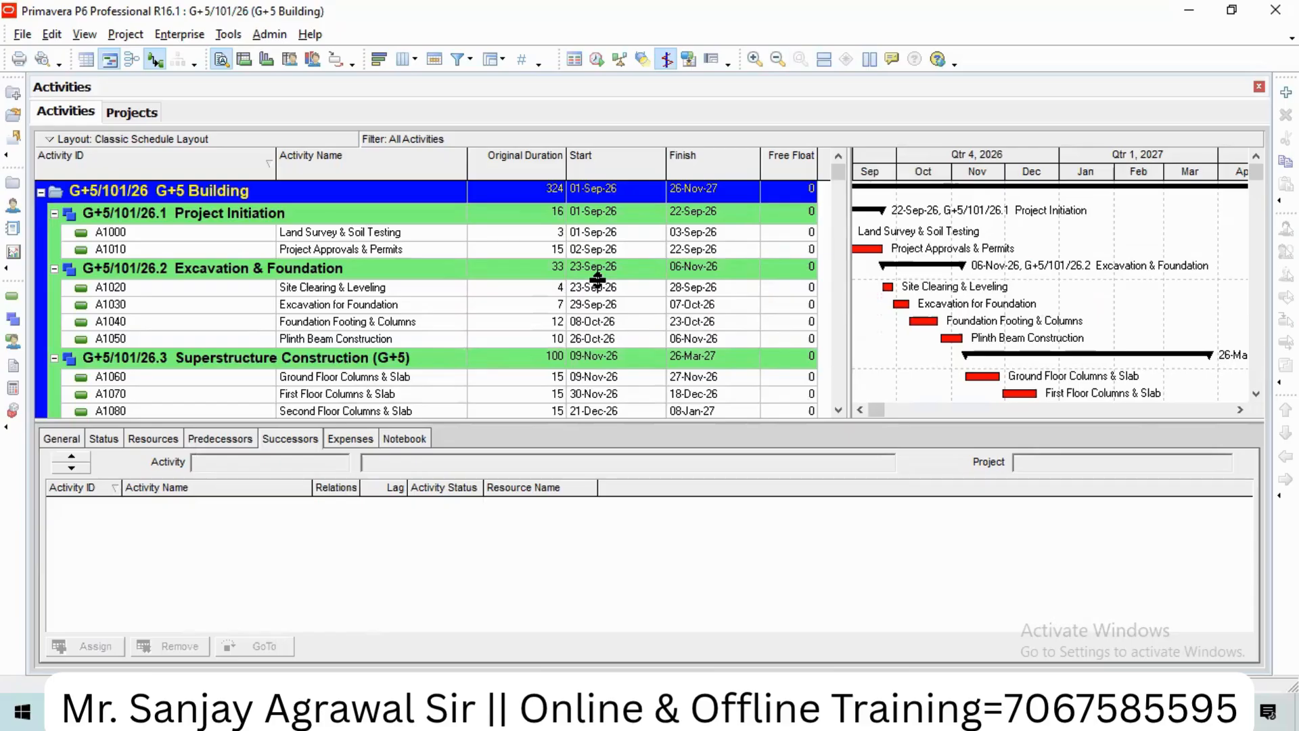
scroll(795, 247, "down", 2)
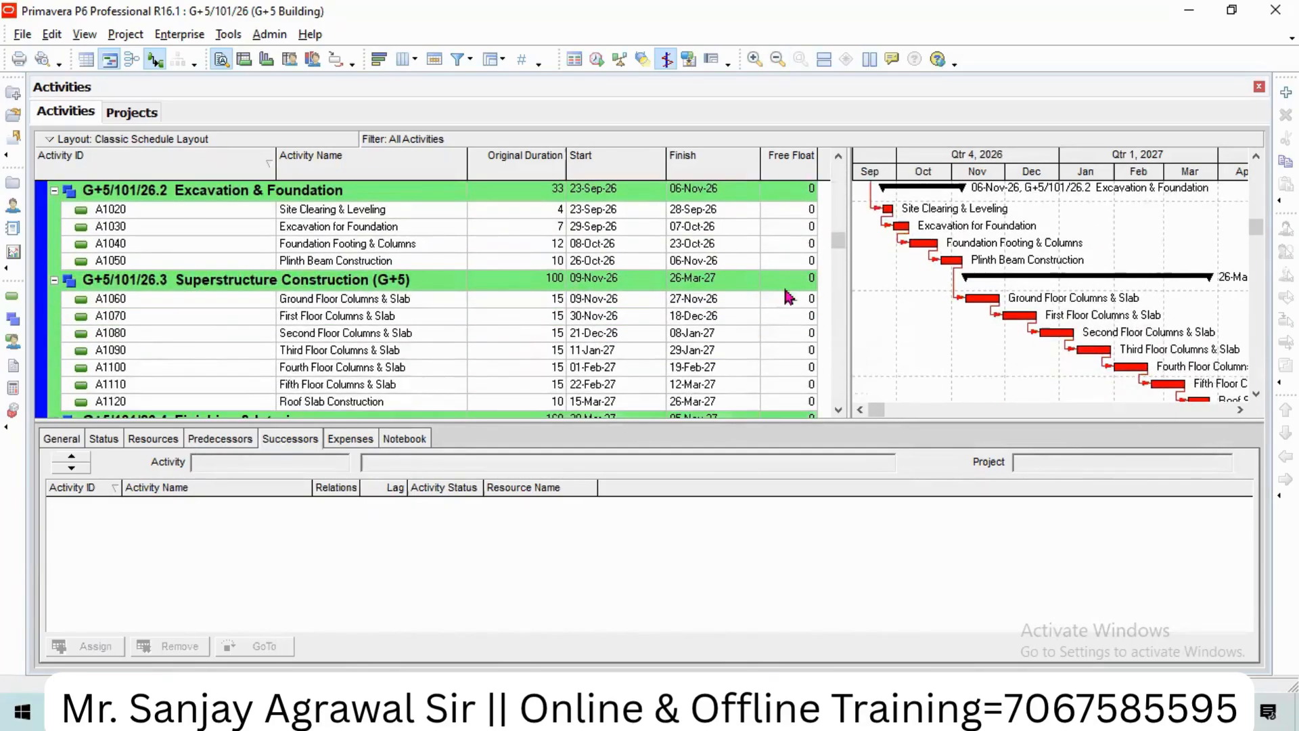
scroll(788, 298, "down", 3)
scroll(785, 339, "up", 1)
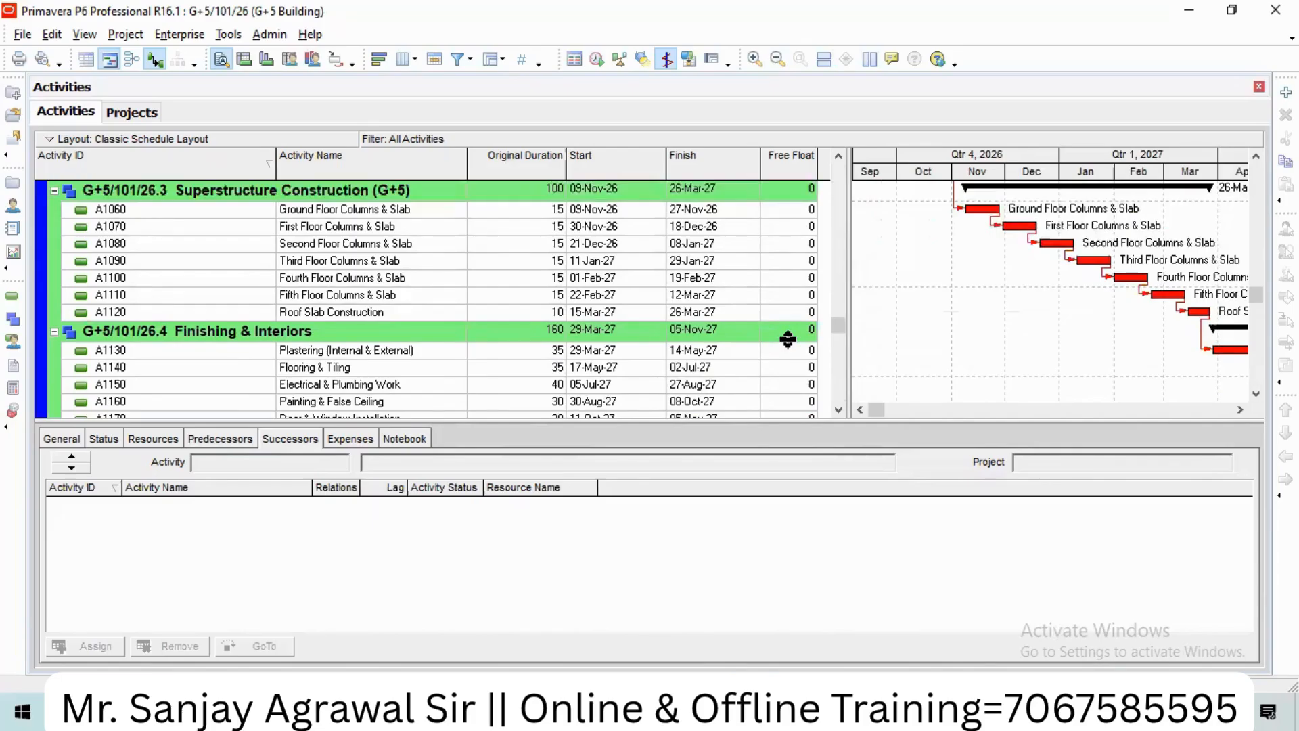
scroll(788, 339, "up", 4)
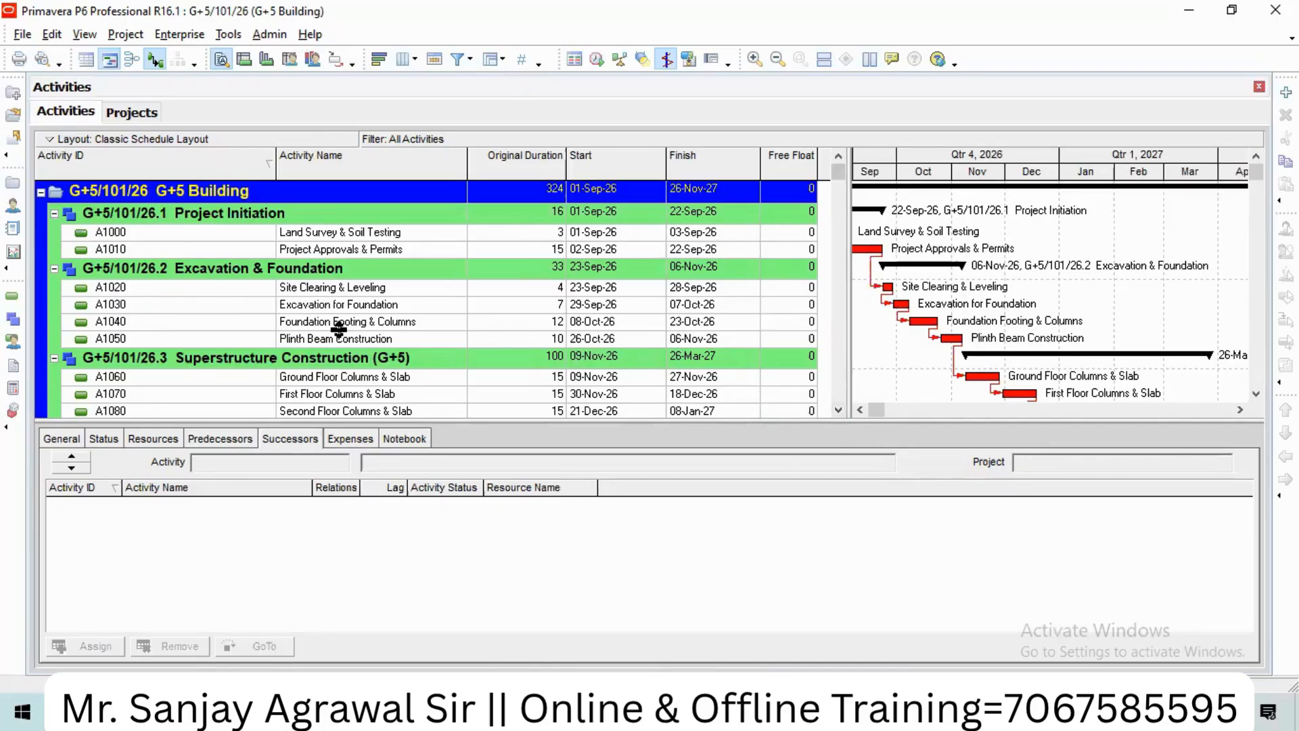
Step: Inspect successors of A1000, A1010 and A1020, then remove A1010's successor A1020
left_click(315, 291)
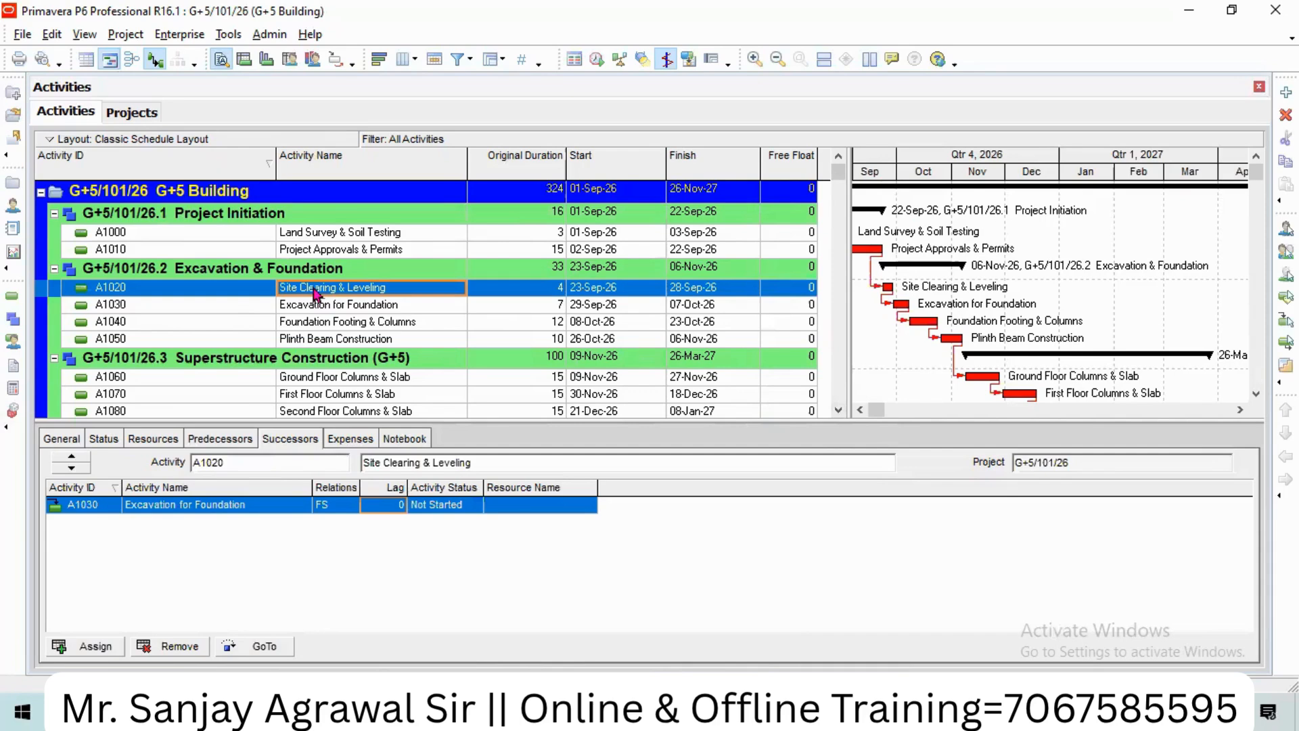
left_click(314, 252)
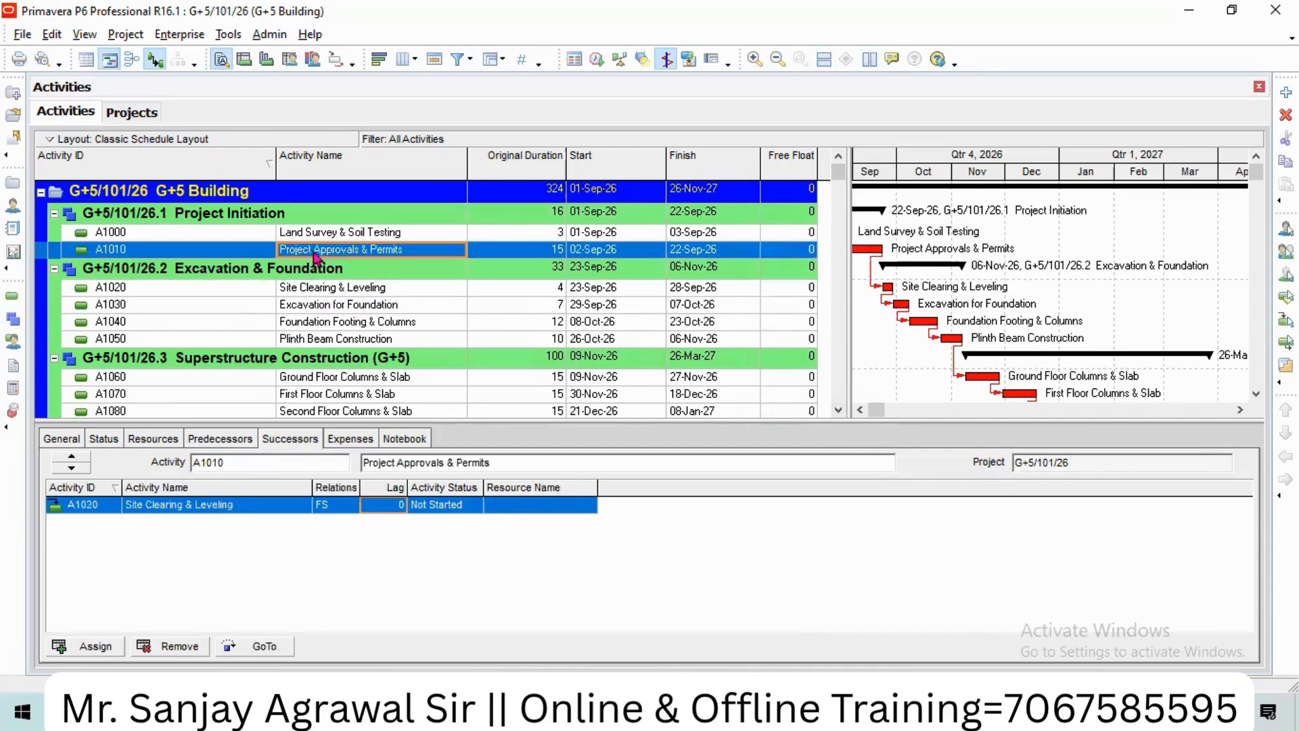
left_click(333, 290)
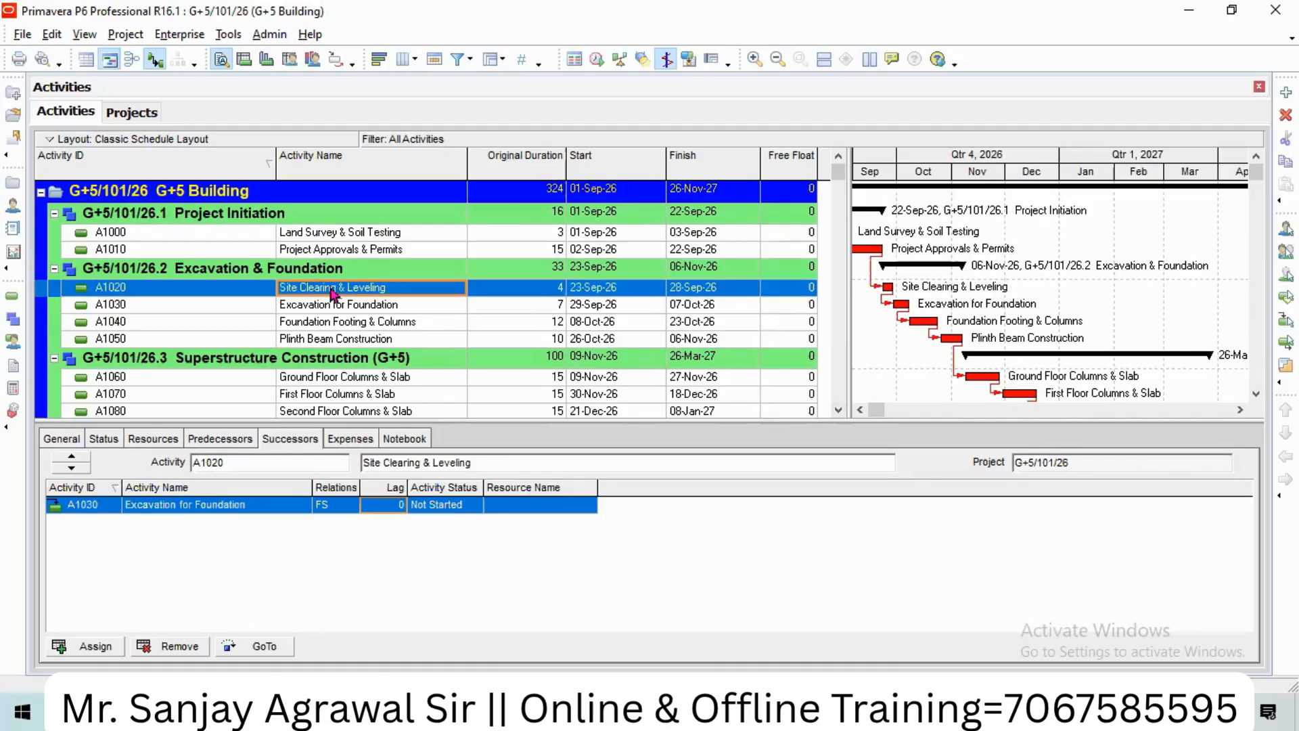
left_click(318, 252)
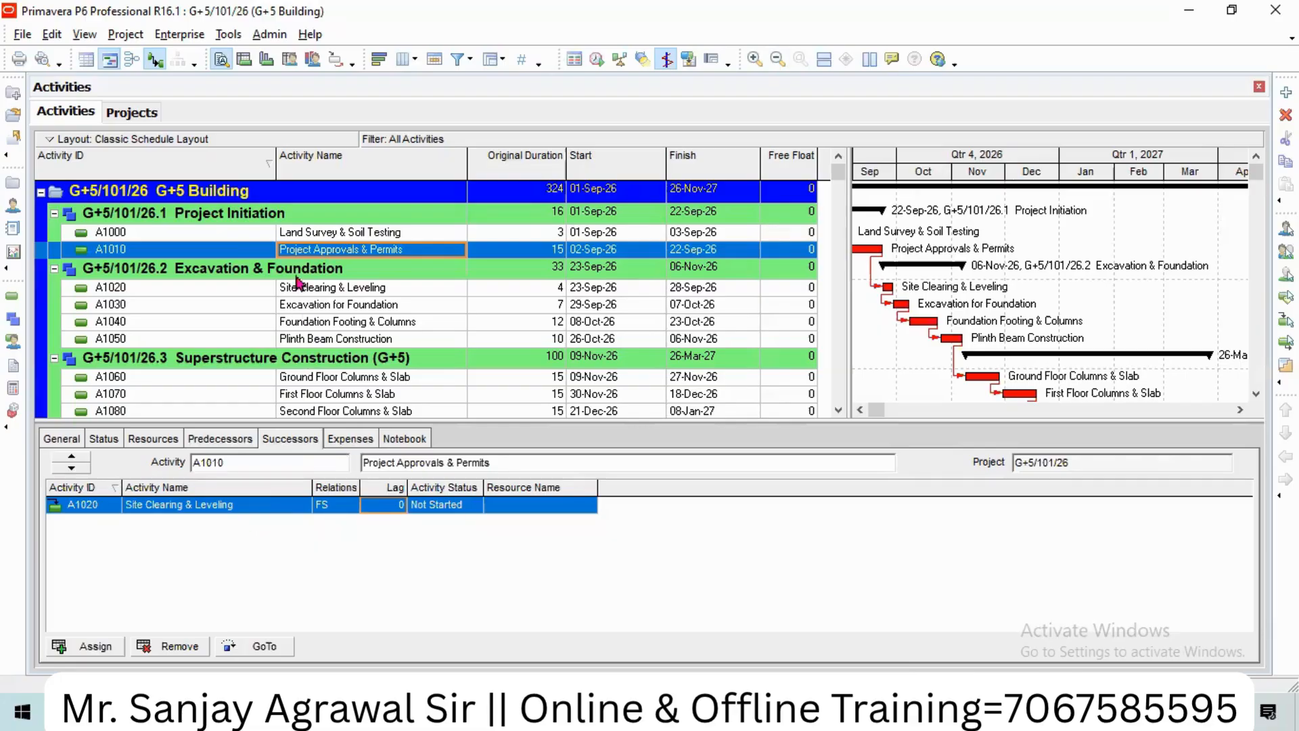
left_click(317, 233)
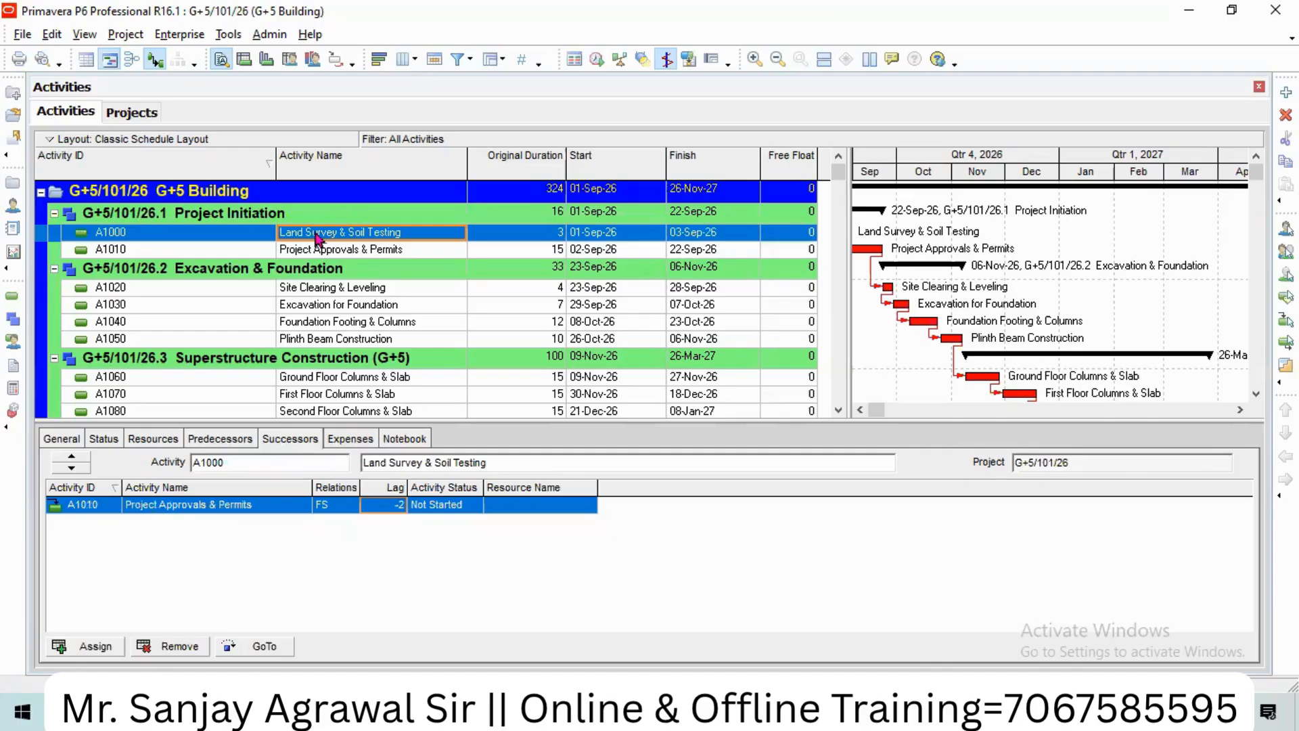
left_click(323, 291)
left_click(325, 251)
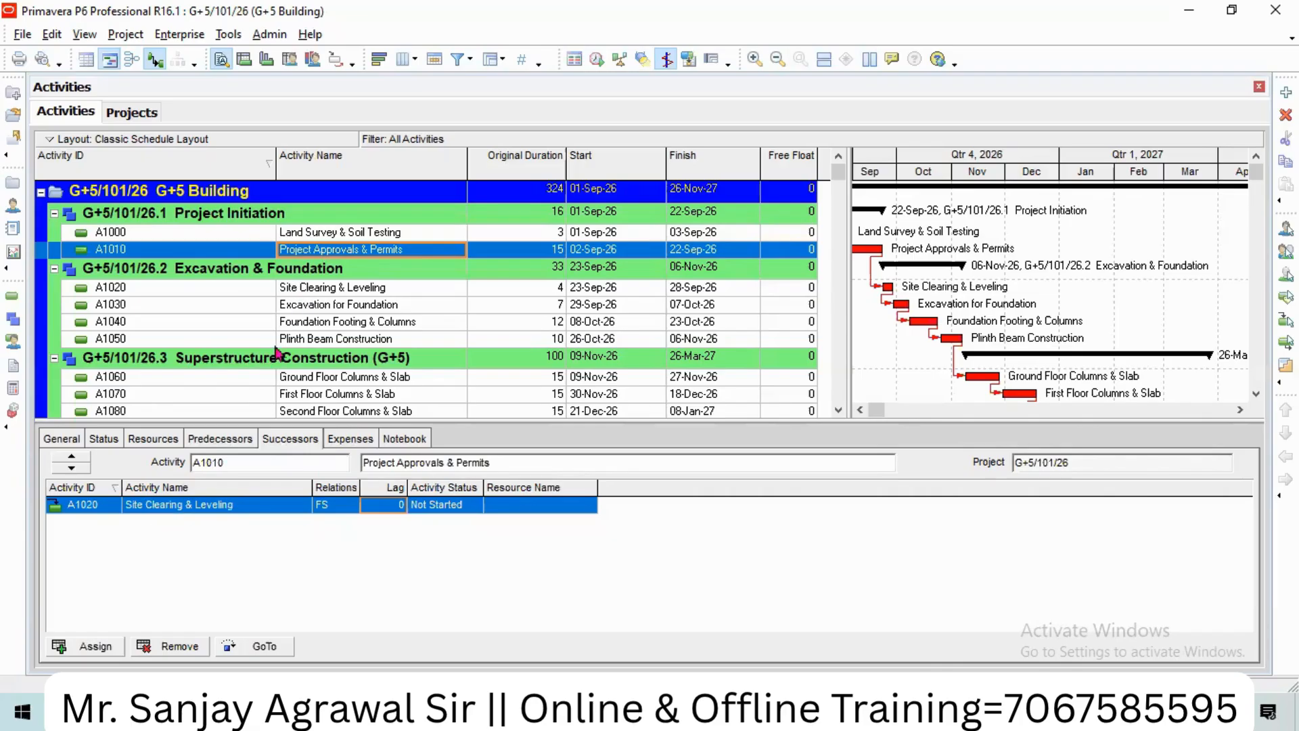
left_click(177, 646)
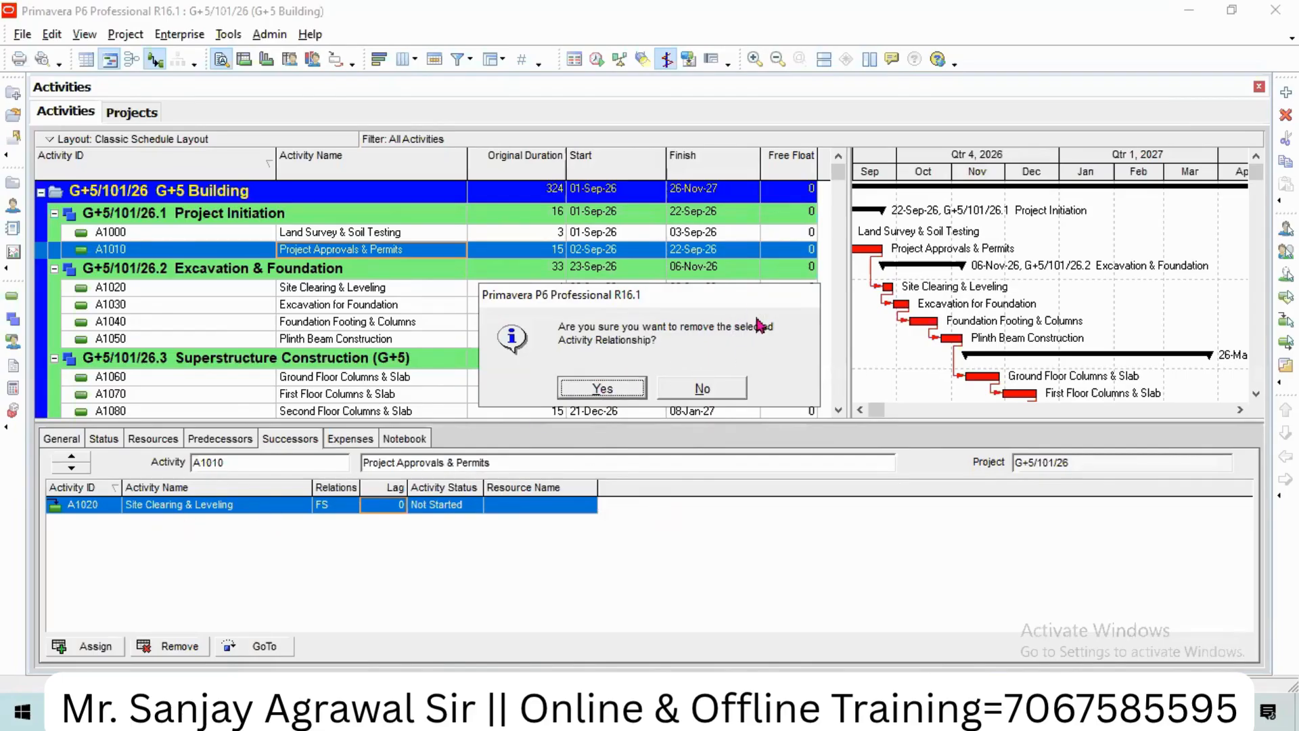
Step: Confirm removing the A1010–A1020 relationship and pan the Gantt across the timeline
left_click(618, 392)
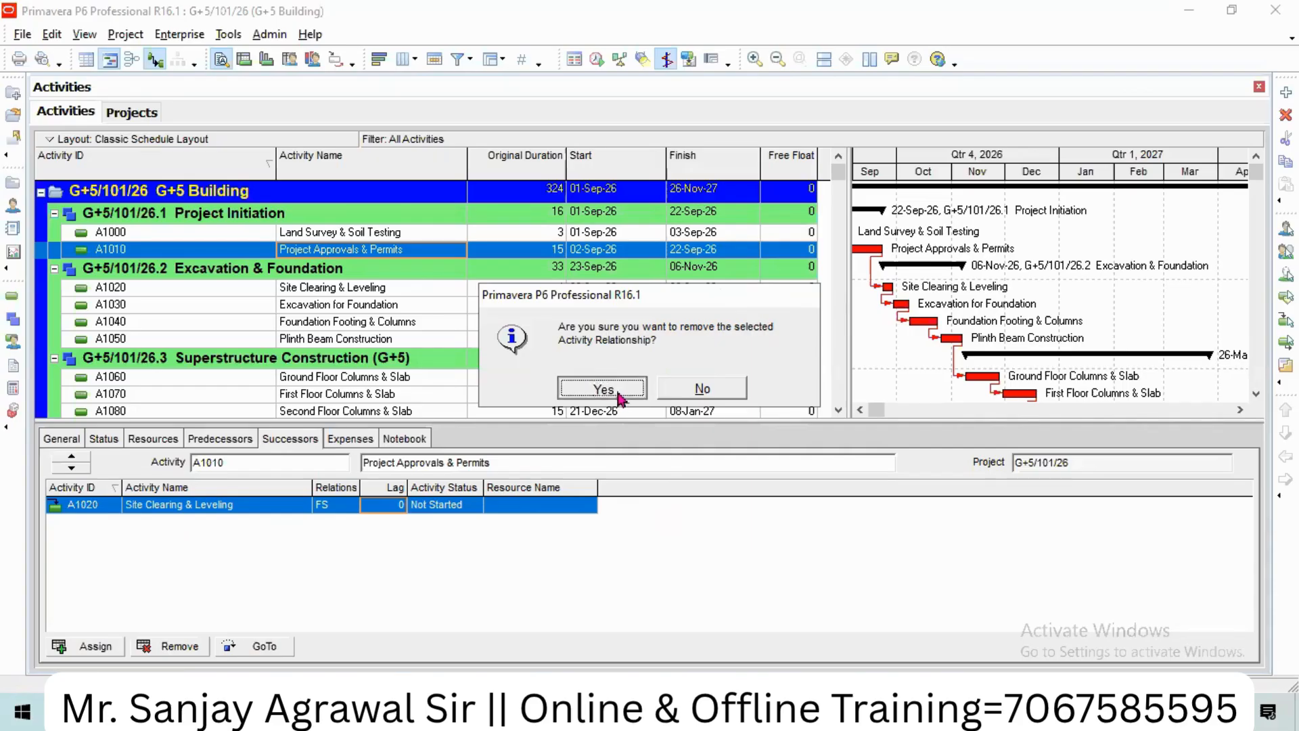
left_click(859, 410)
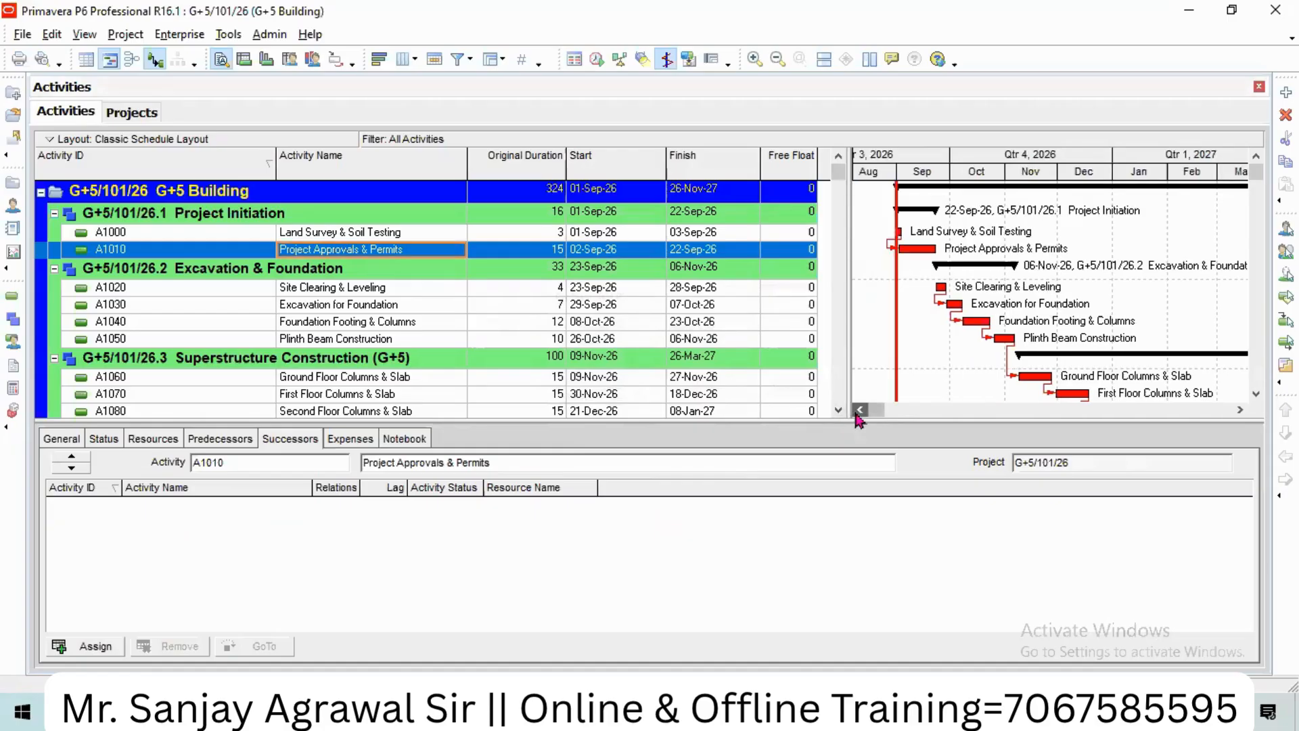
left_click(860, 409)
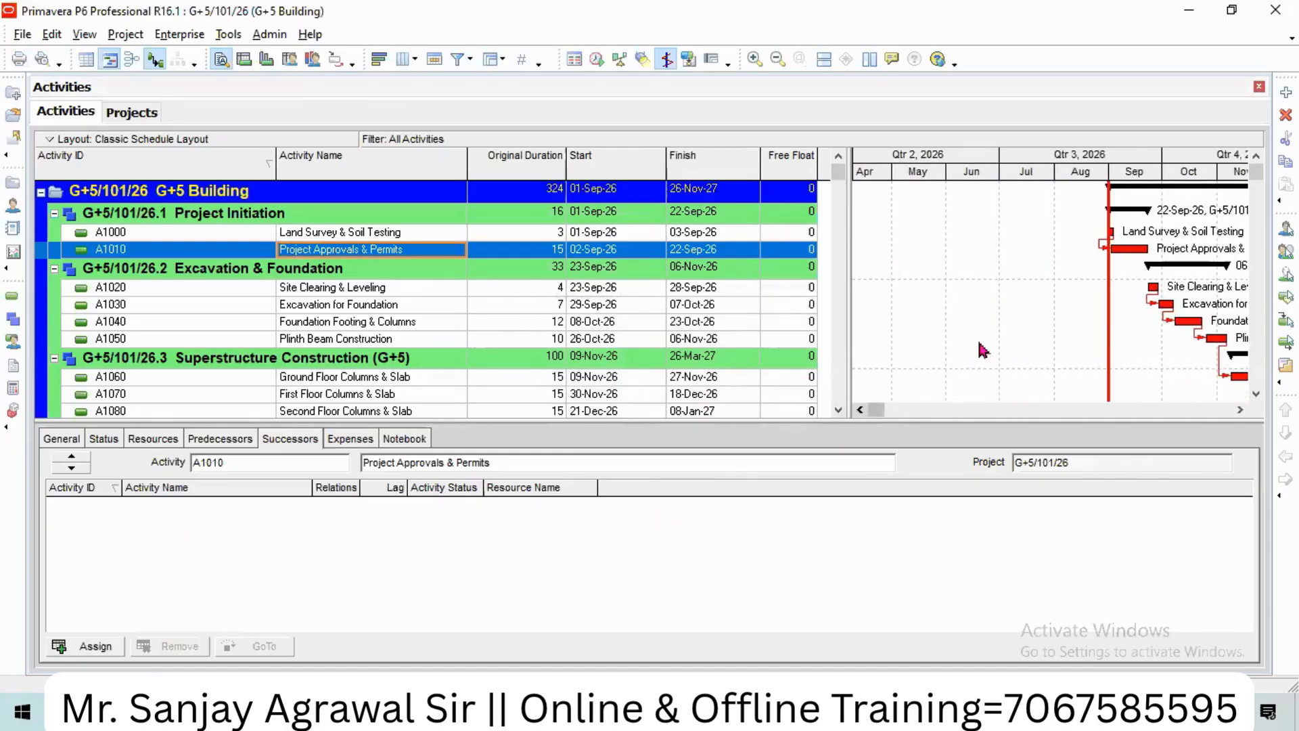
left_click(1240, 409)
left_click(1240, 409)
left_click(1240, 409)
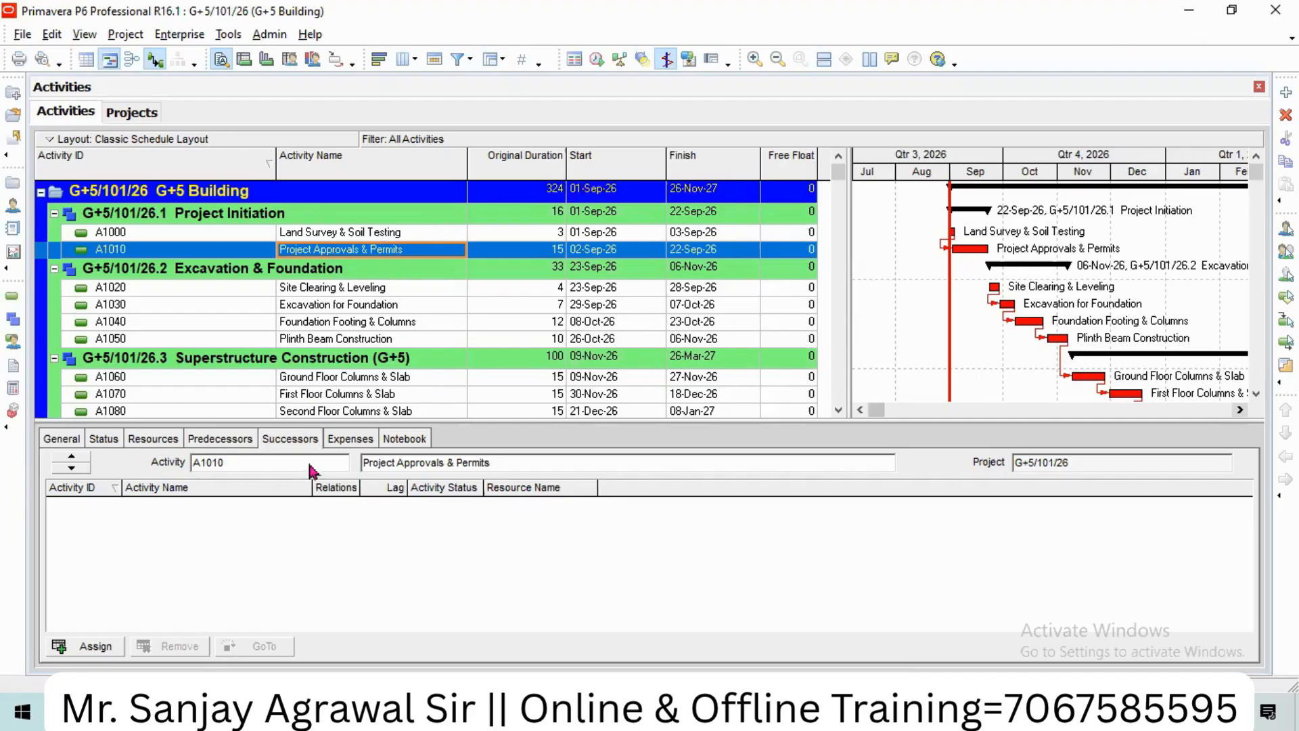
scroll(451, 352, "down", 1)
scroll(451, 351, "up", 1)
left_click(401, 233)
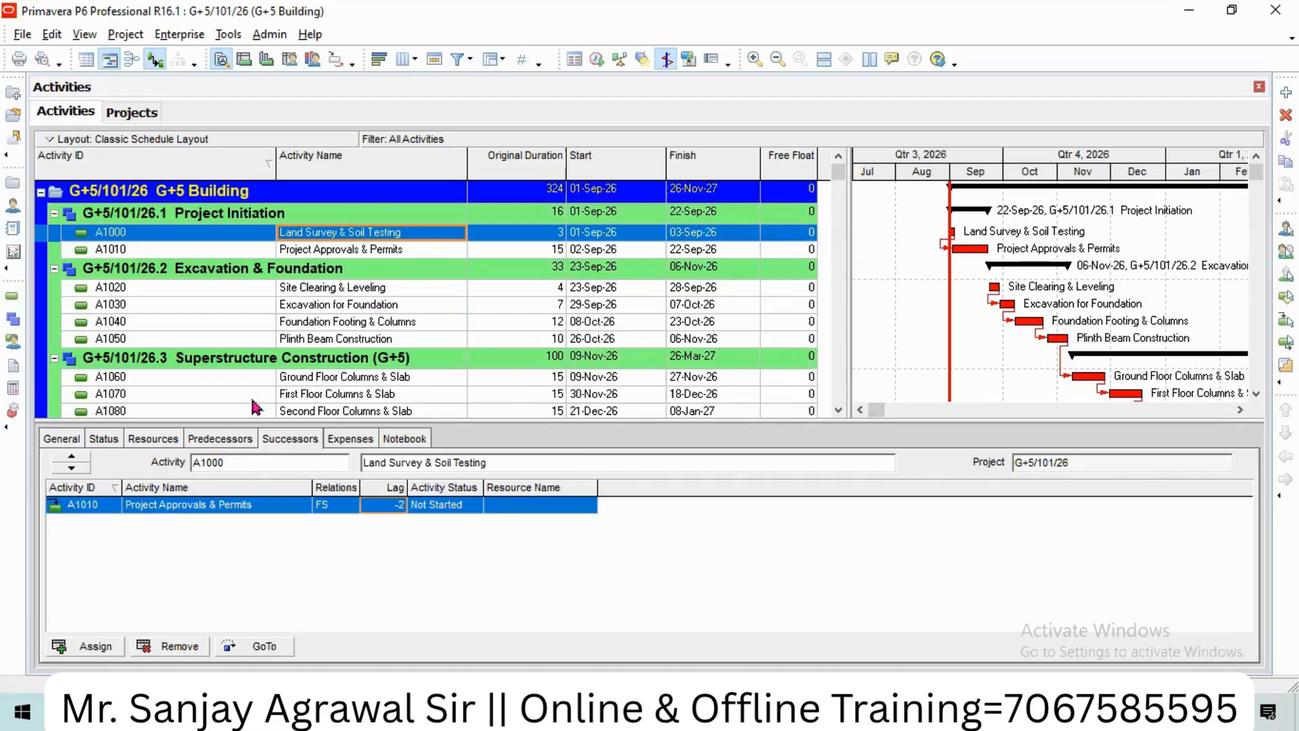
left_click(102, 647)
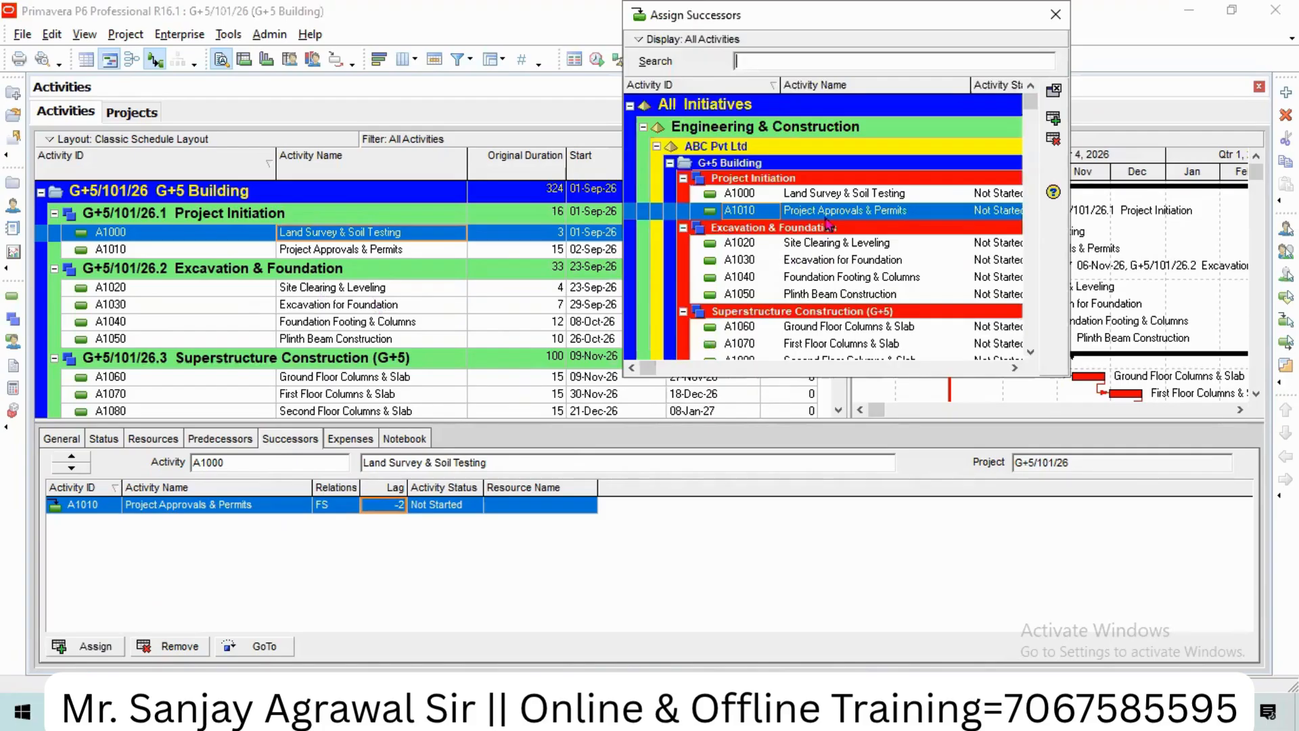
left_click(820, 249)
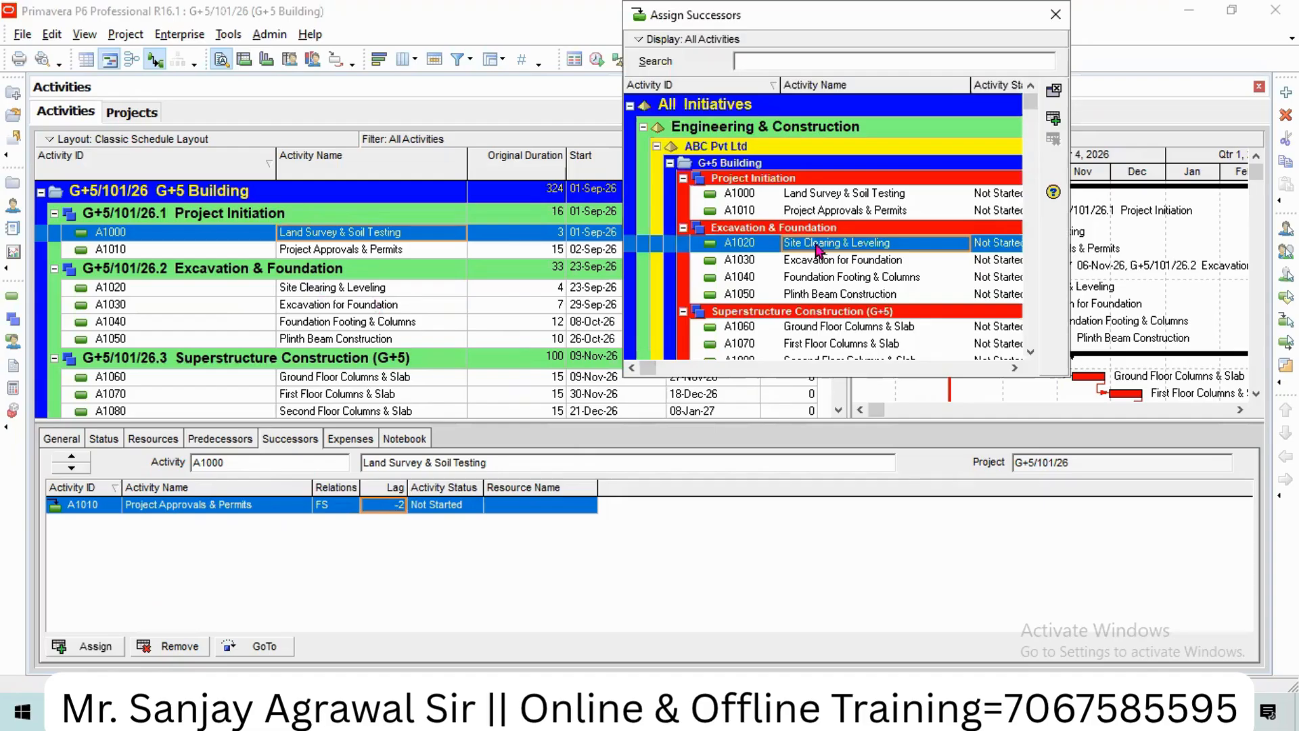
left_click(1054, 118)
left_click(1053, 24)
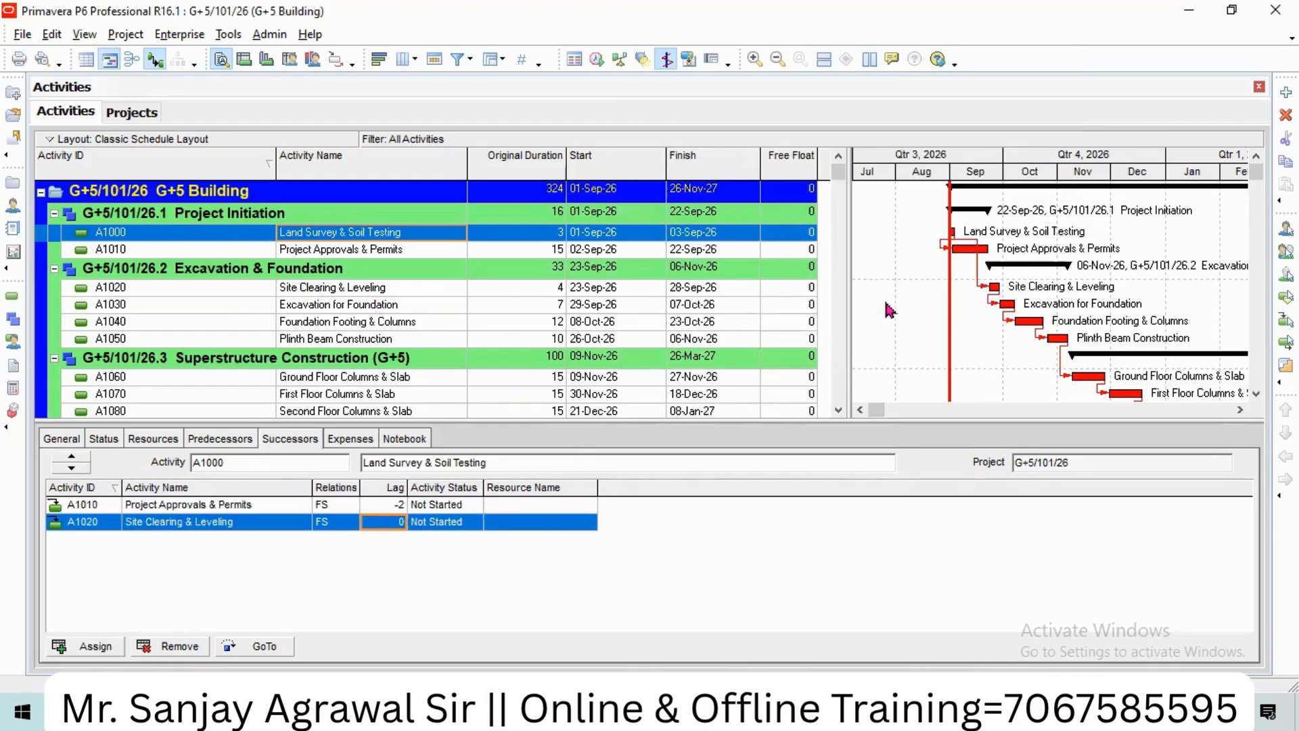
left_click(598, 61)
left_click(842, 284)
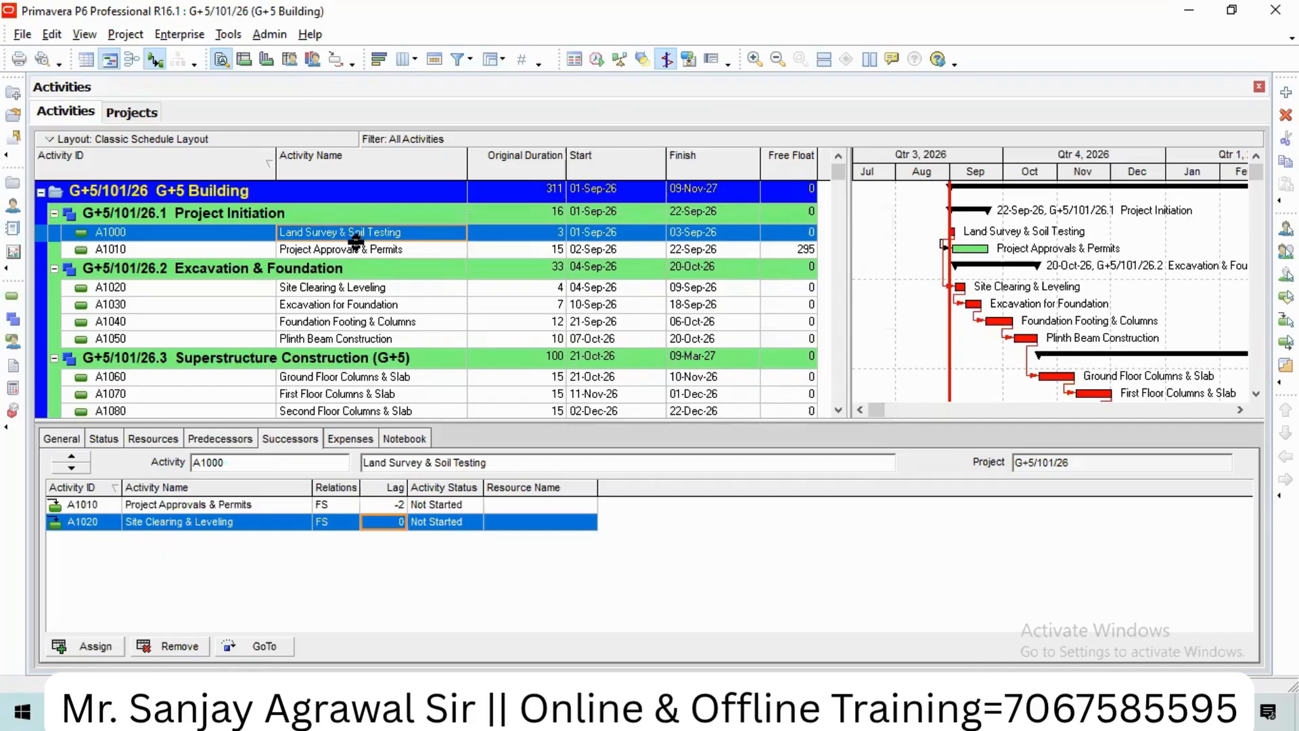
left_click(324, 295)
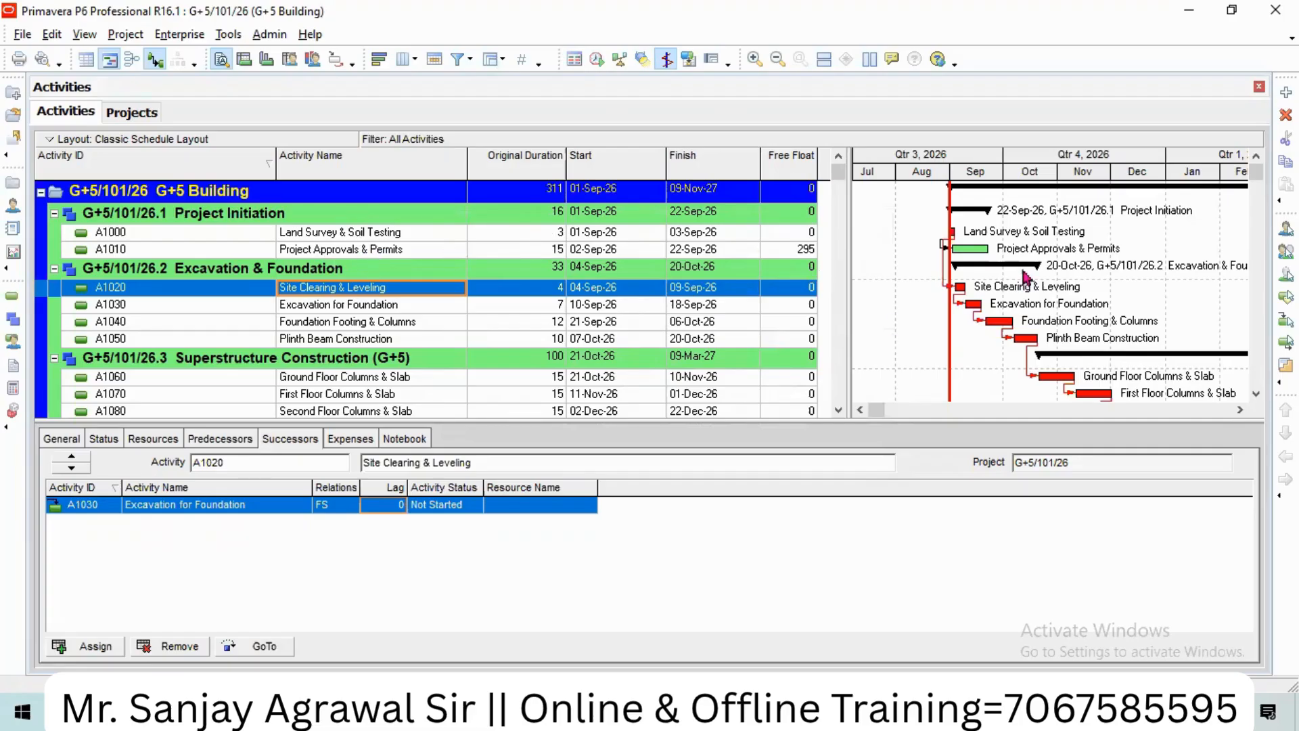
left_click(372, 254)
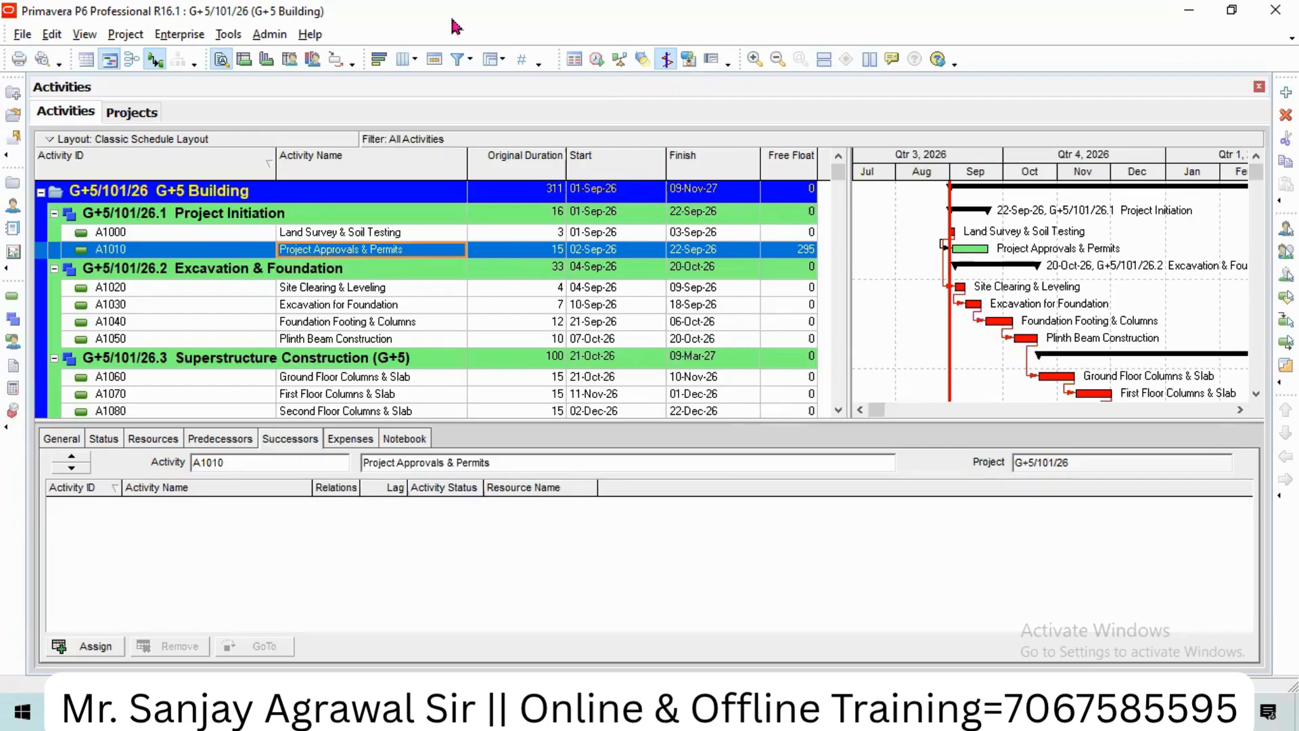
Step: Zoom the Gantt to weeks, scroll to September 2026, and show A1020's successor A1030
left_click(754, 58)
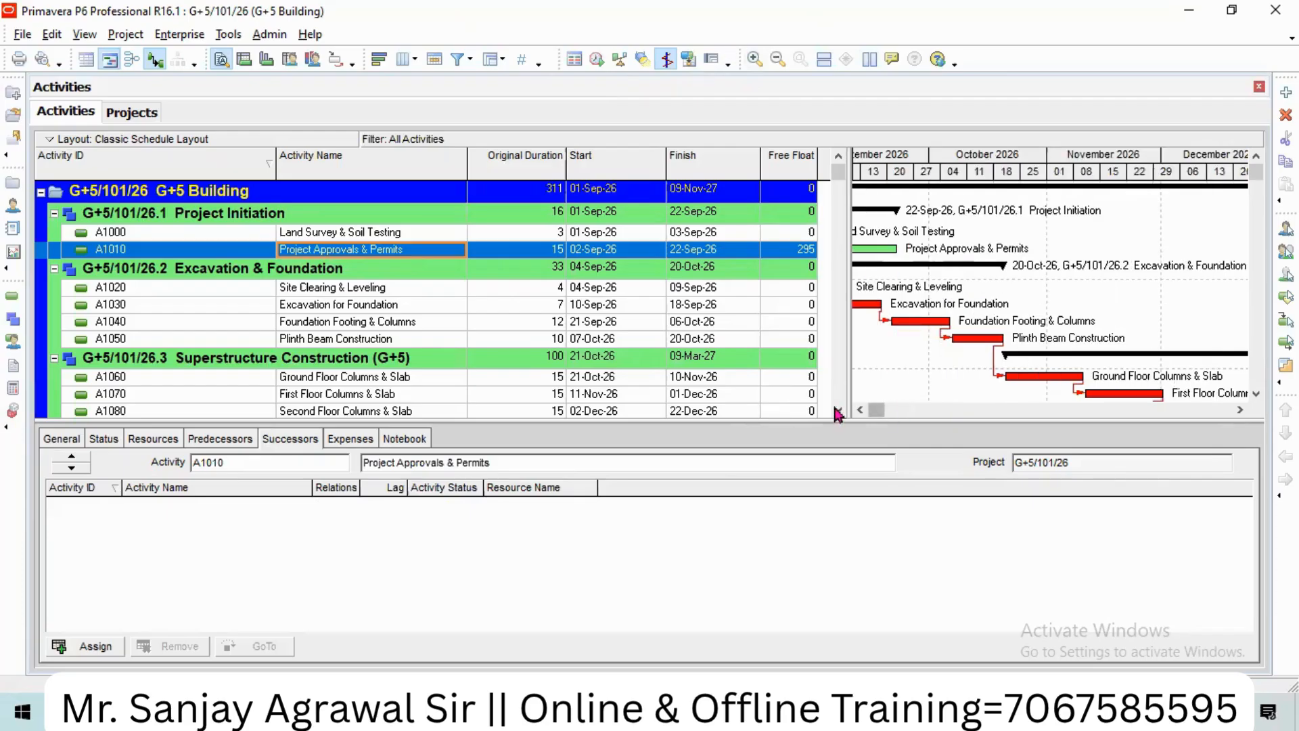
left_click(859, 410)
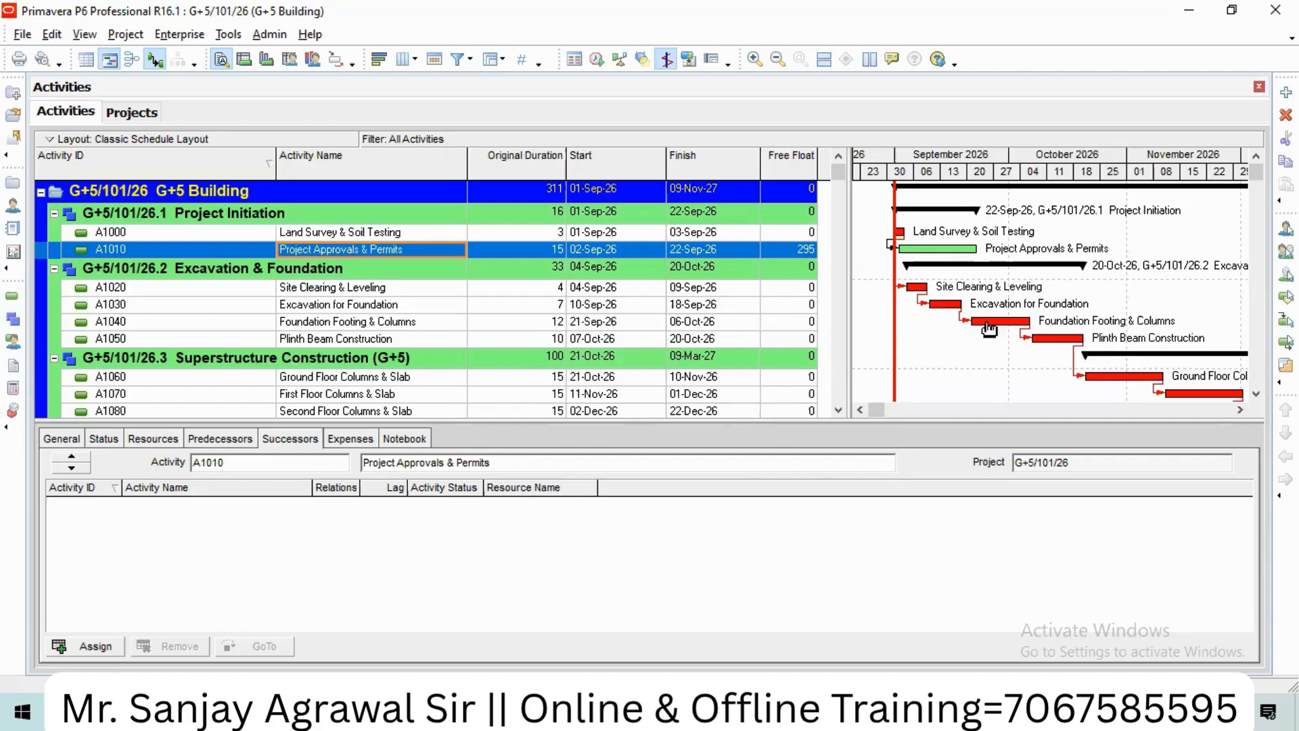
left_click(305, 291)
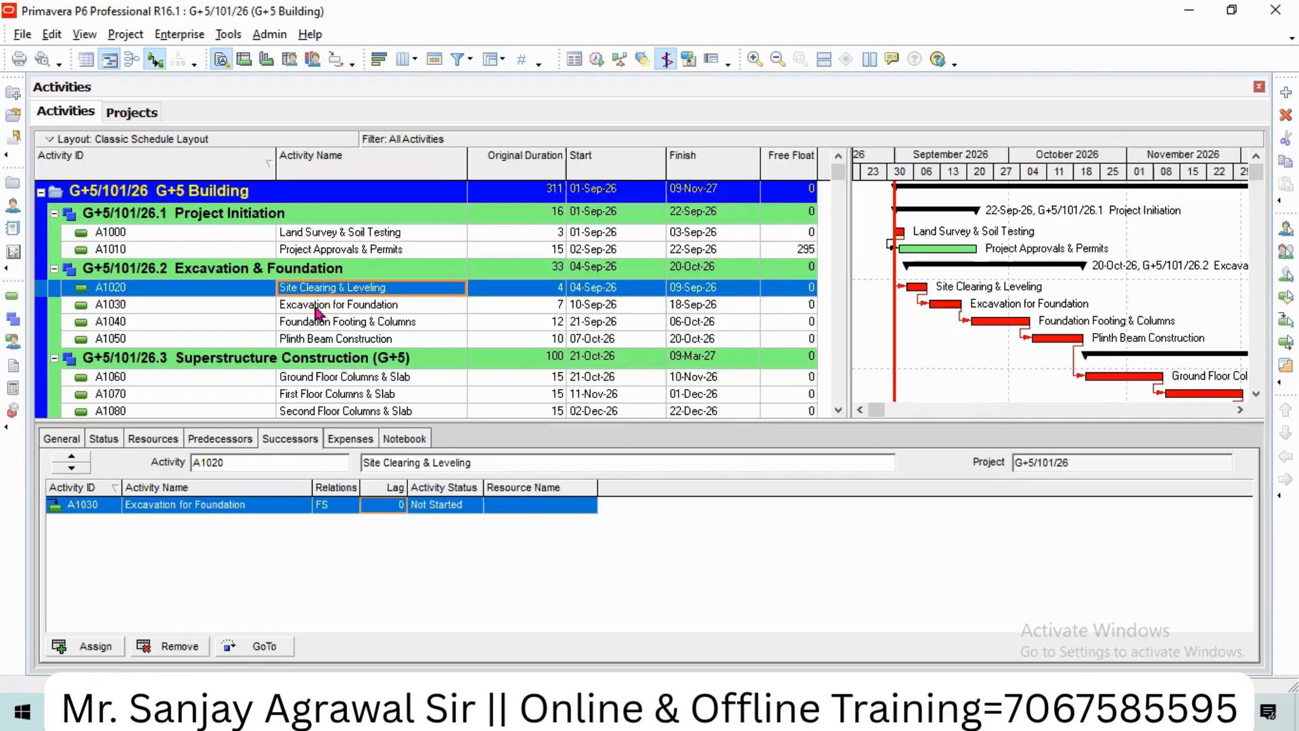
Step: Change Site Clearing & Leveling's link to Excavation for Foundation (A1030) to SS, then reschedule the project
left_click(318, 308)
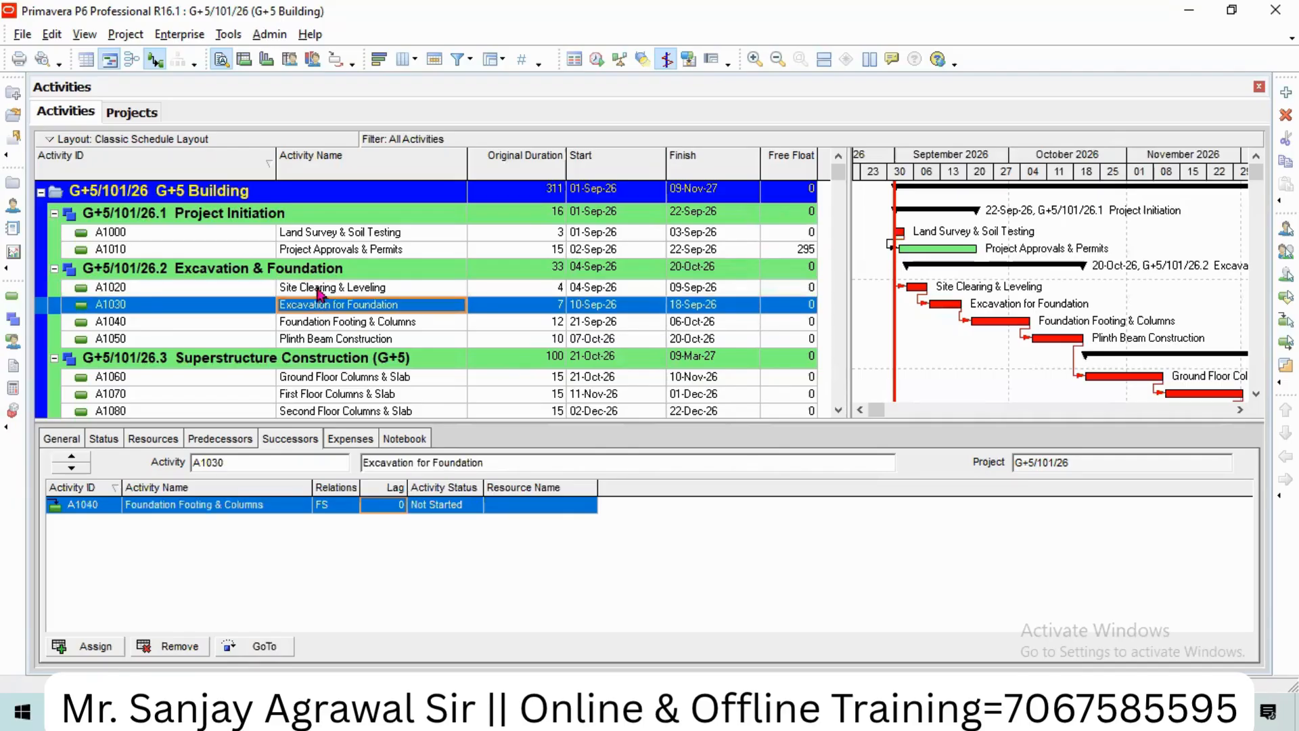
left_click(336, 506)
left_click(337, 507)
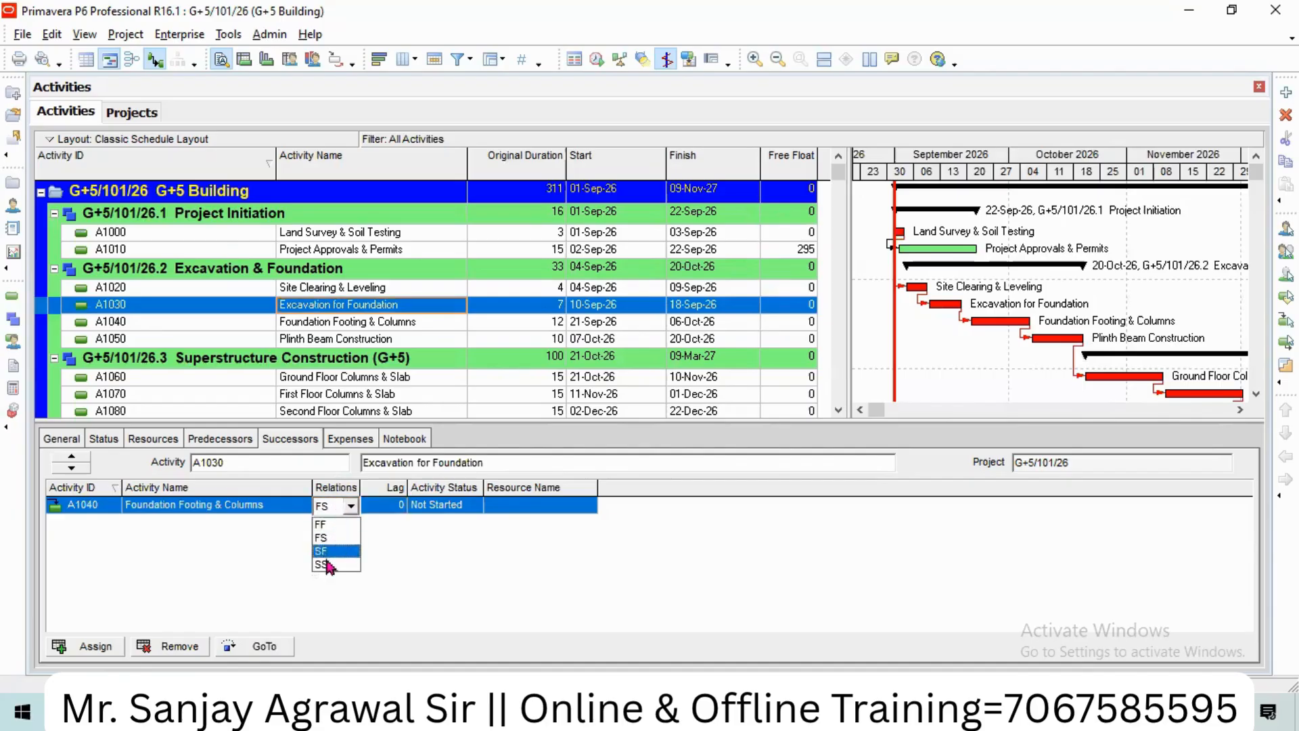
left_click(324, 291)
left_click(348, 507)
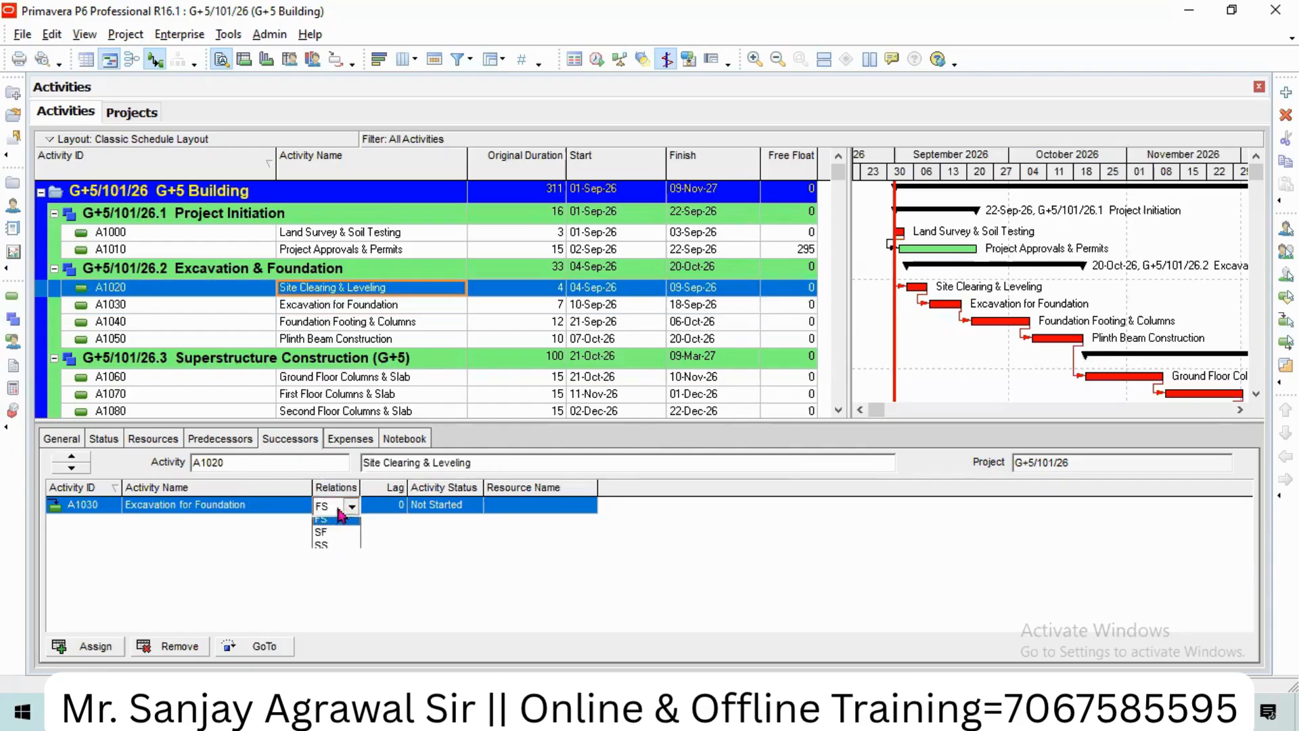
left_click(328, 569)
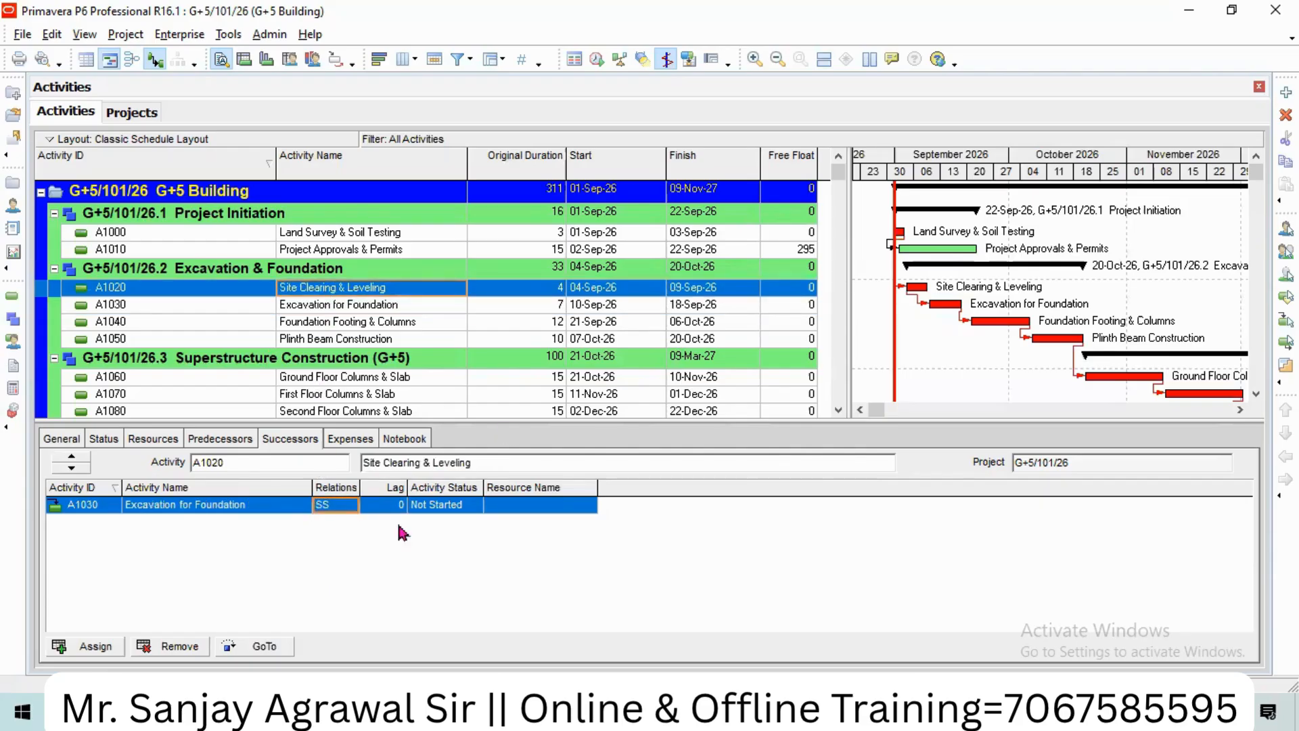
left_click(596, 60)
key("Return")
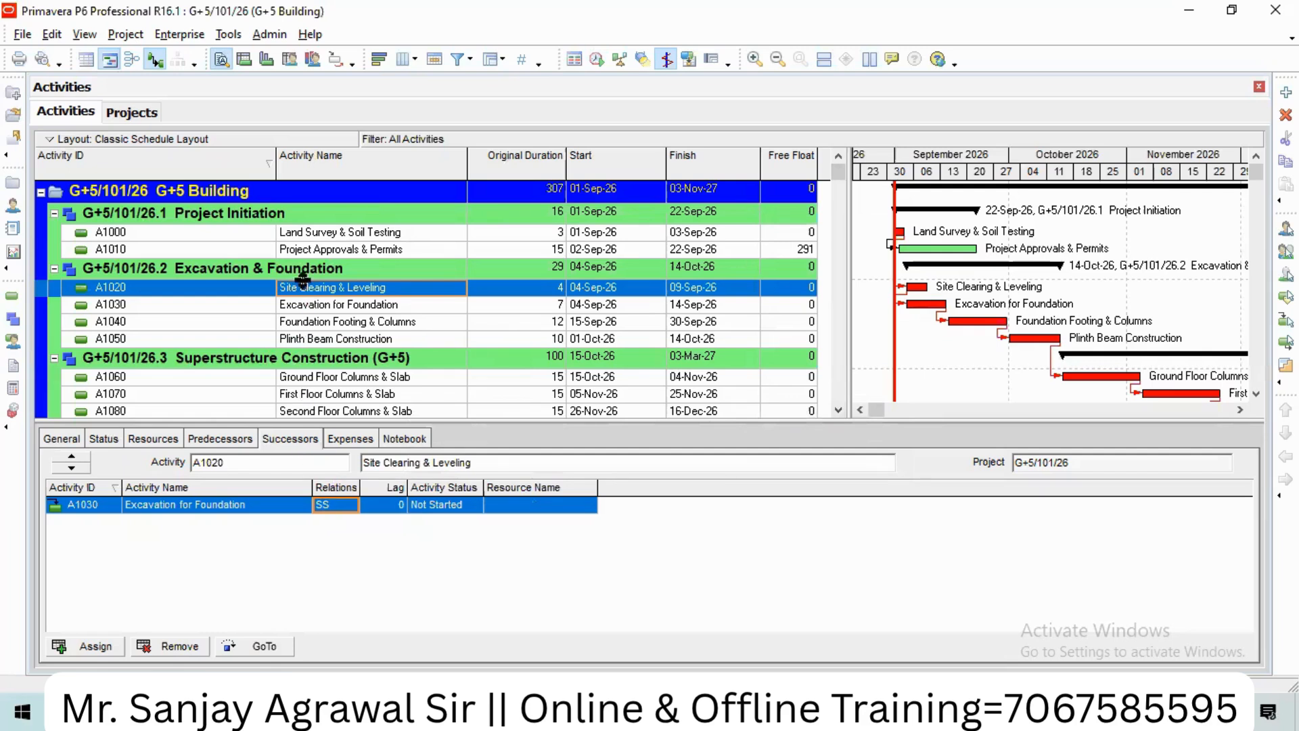
Step: Delete the SS relationship from Site Clearing & Leveling to Excavation for Foundation
left_click(301, 254)
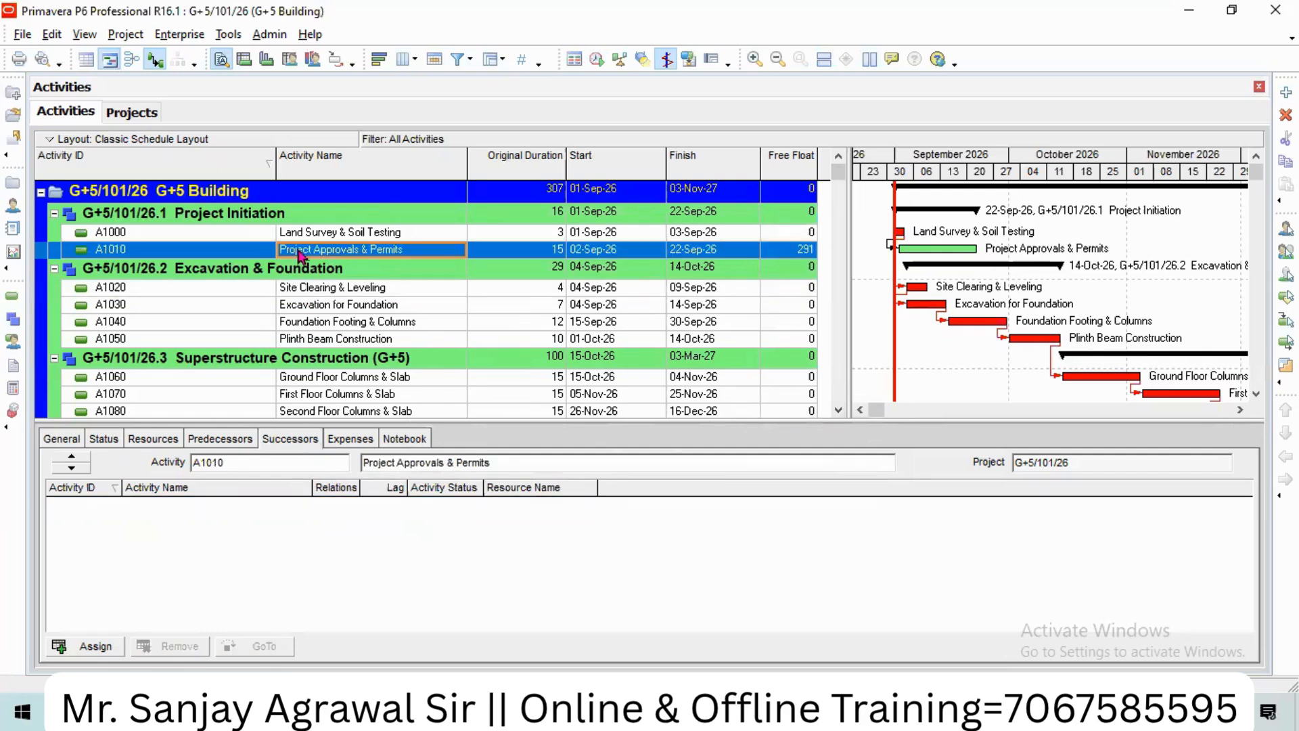
left_click(319, 293)
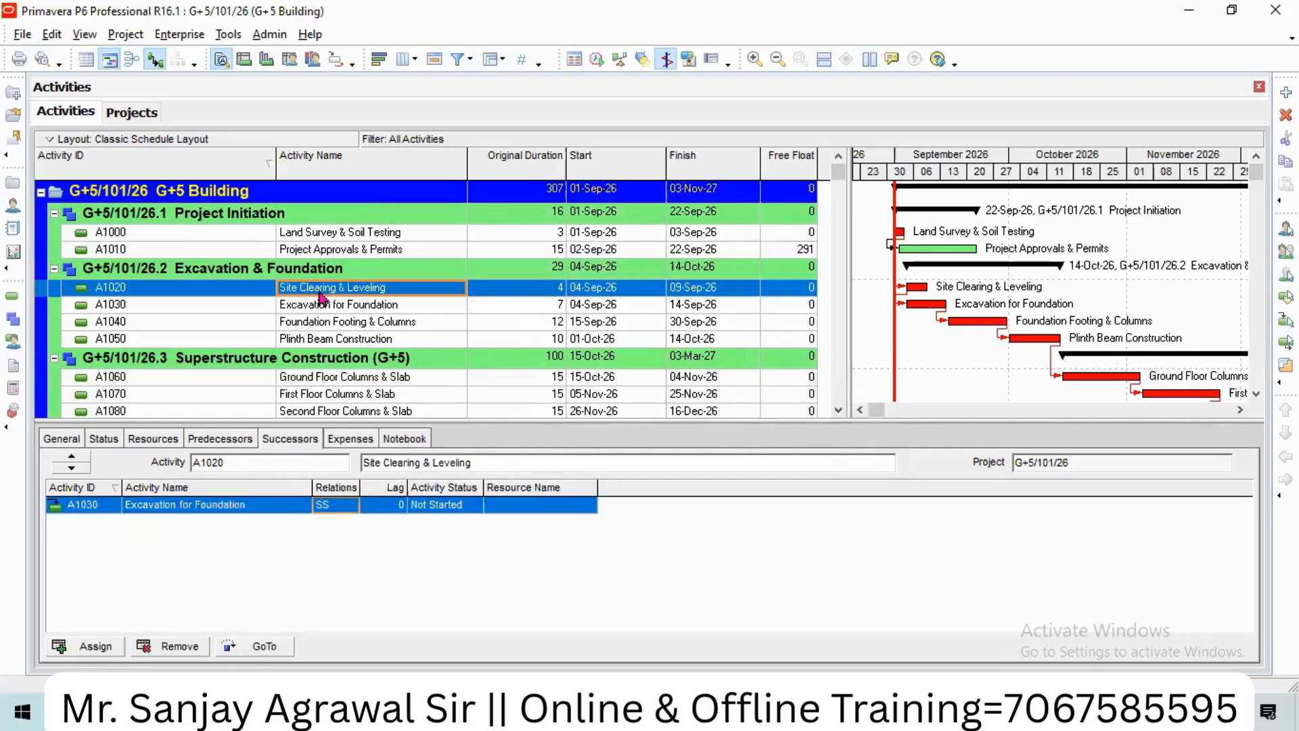
left_click(317, 308)
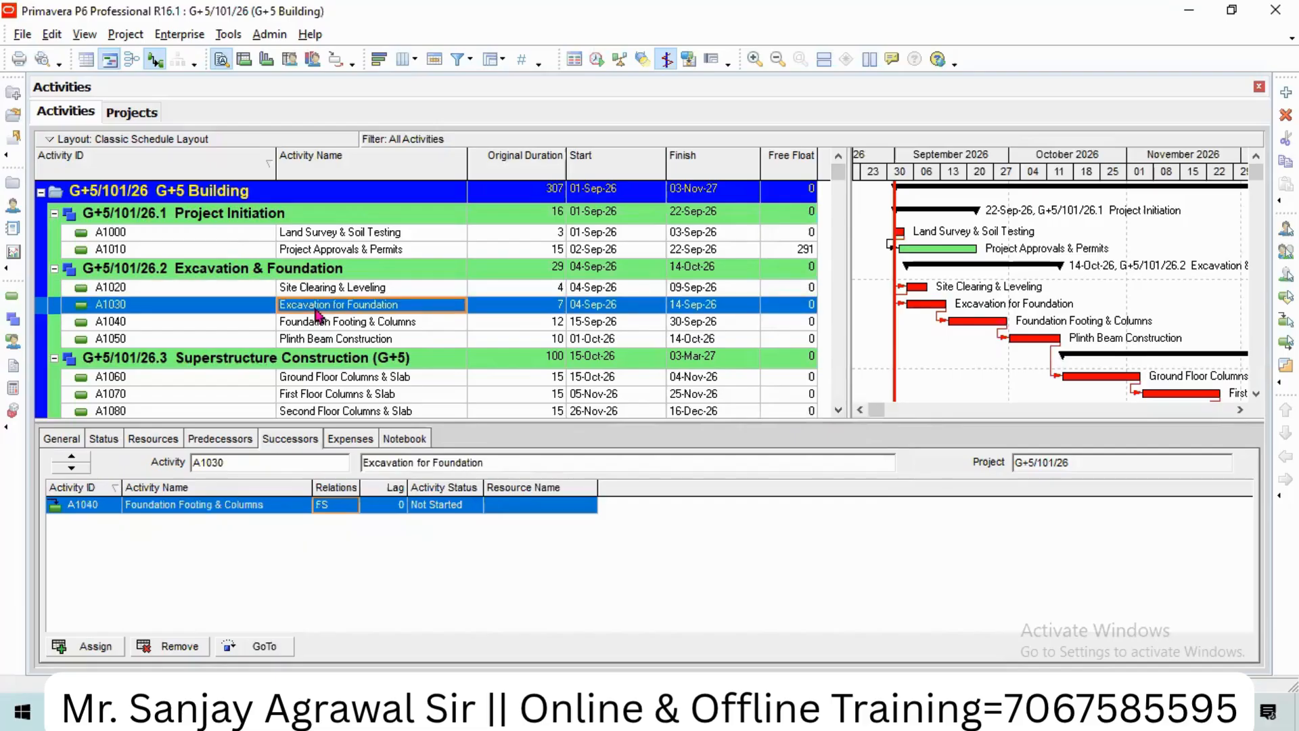
left_click(321, 291)
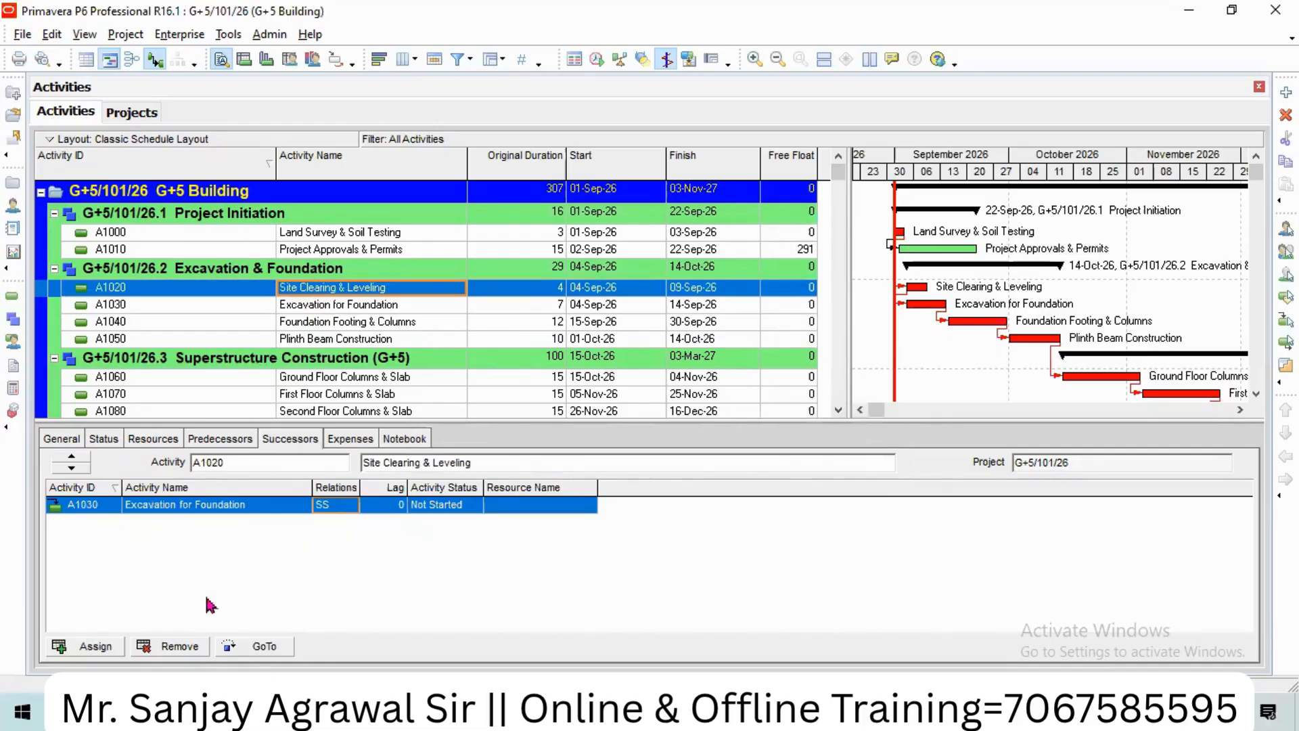
left_click(180, 646)
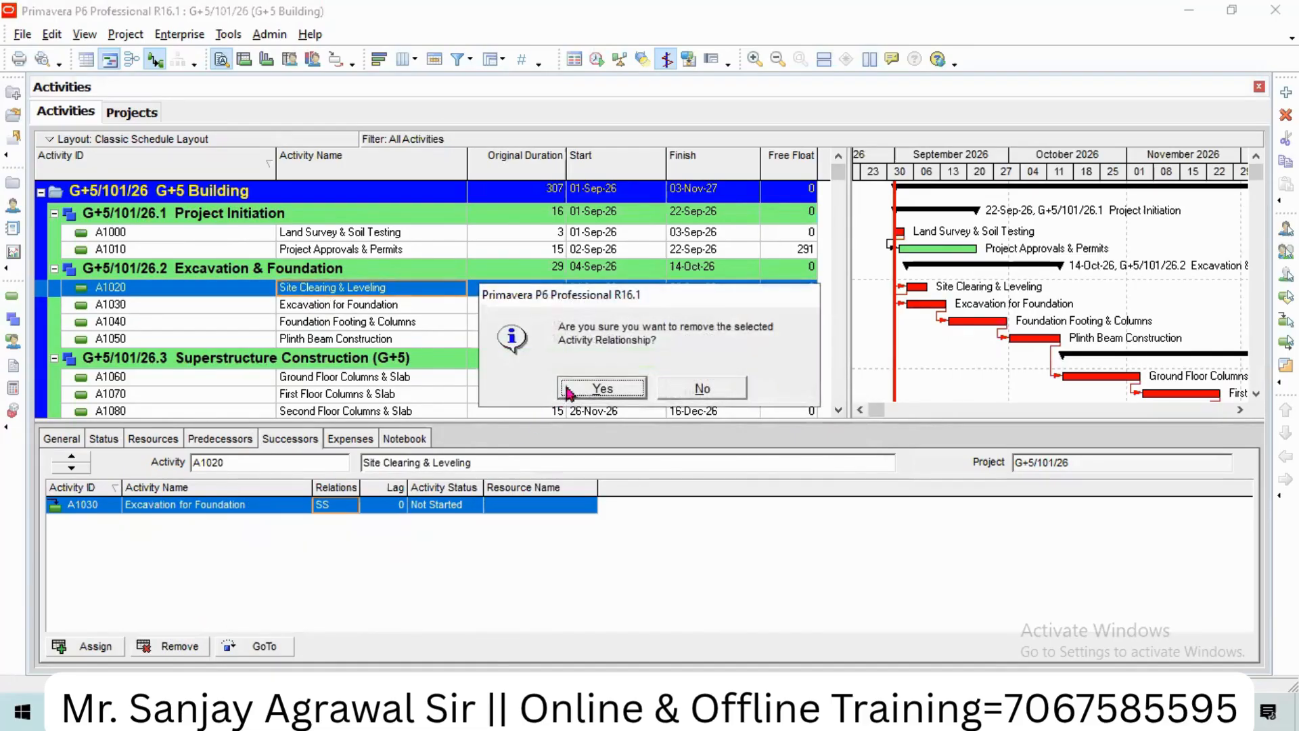
left_click(586, 388)
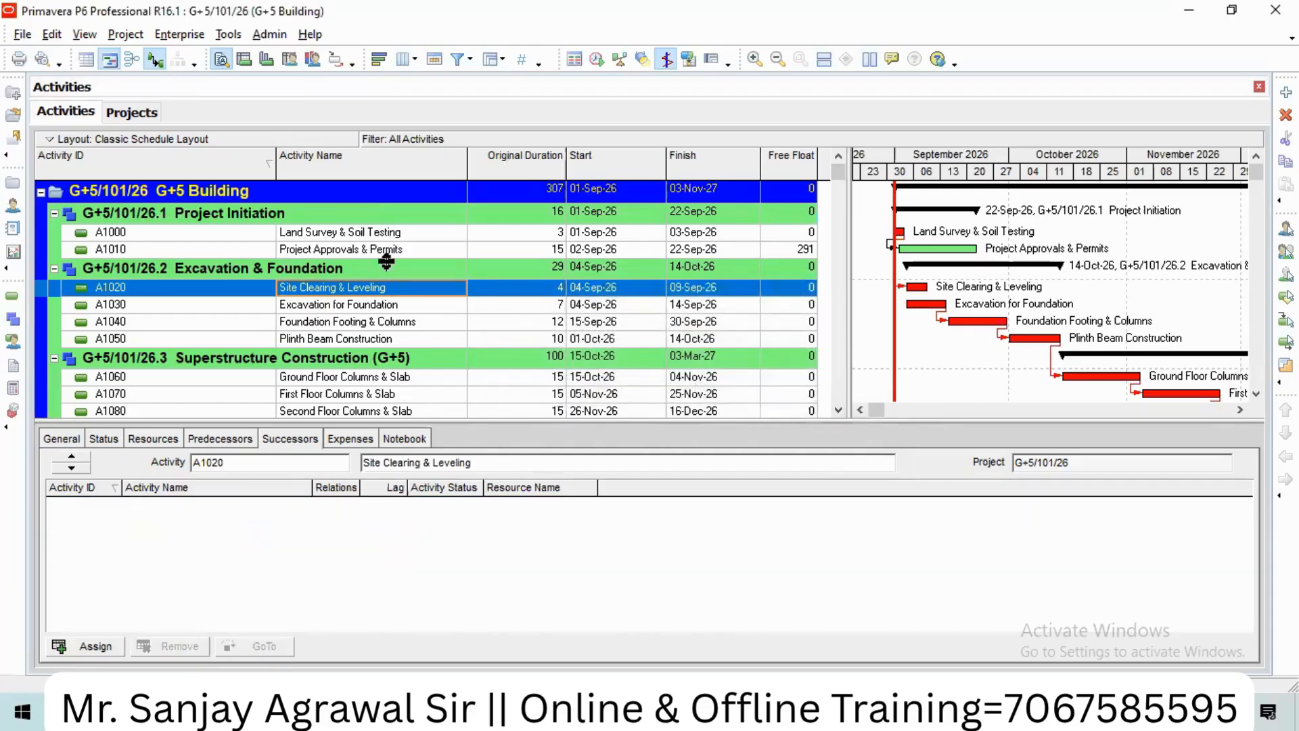
Step: Assign A1030 as an FS successor of Project Approvals & Permits and reschedule
left_click(325, 252)
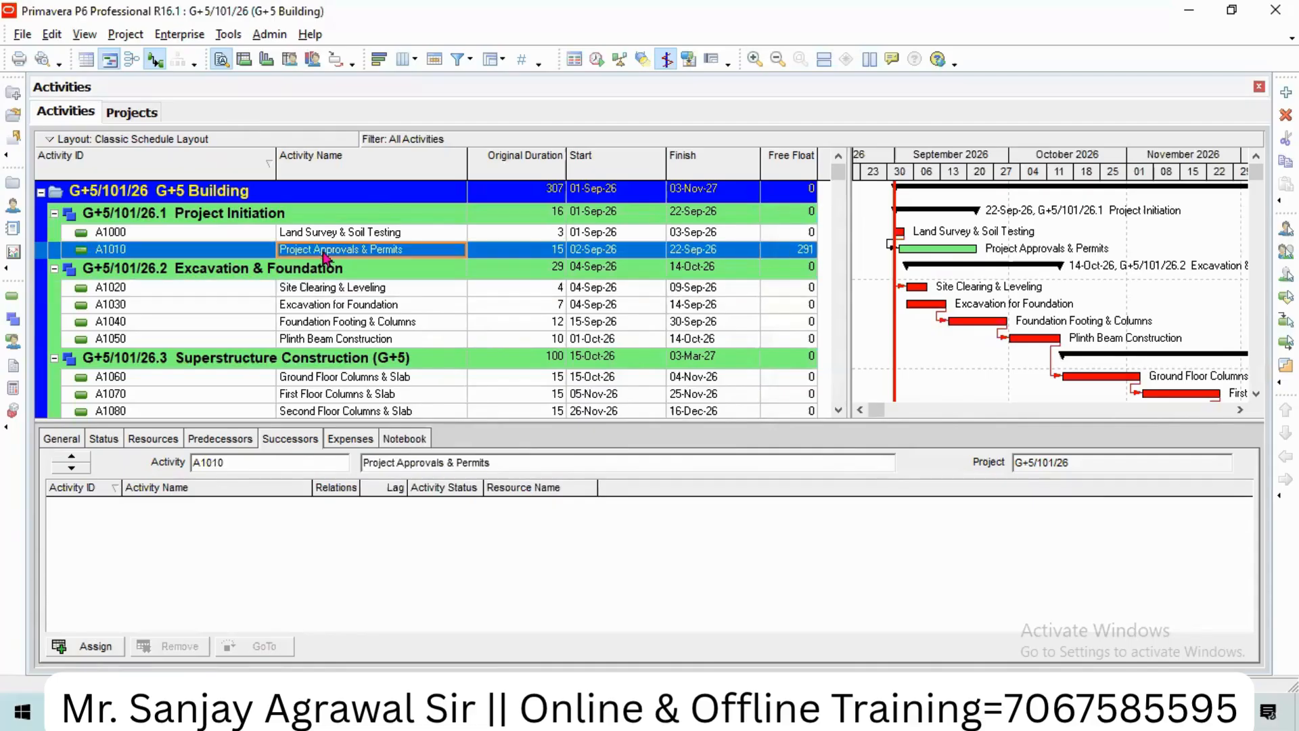
left_click(95, 646)
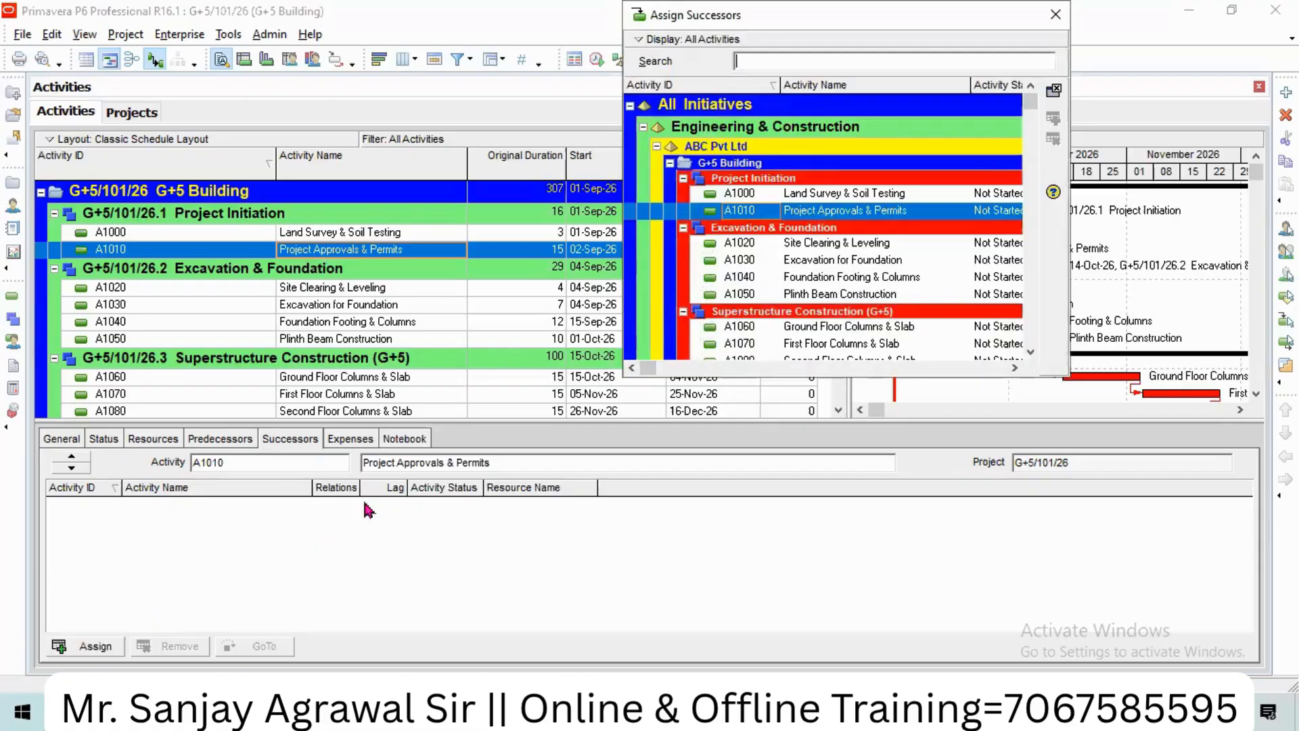
left_click(854, 261)
left_click(1053, 118)
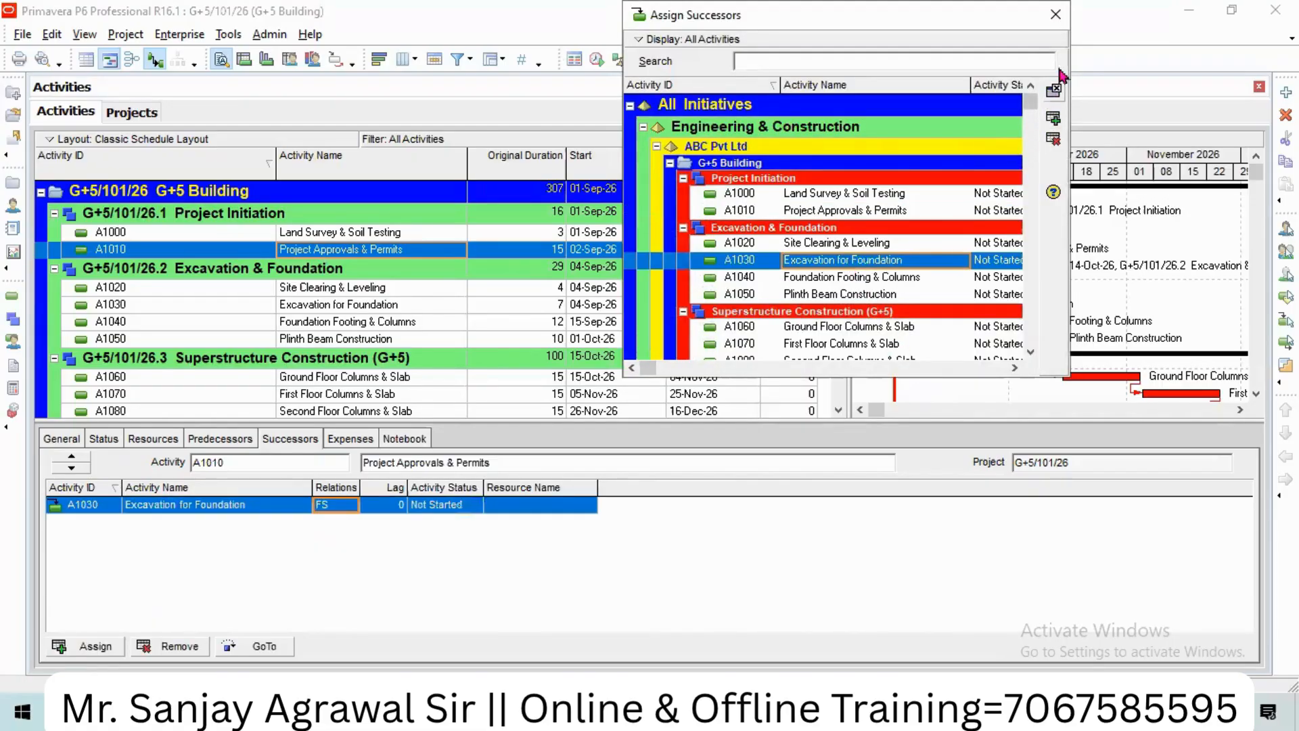
left_click(1055, 15)
left_click(596, 59)
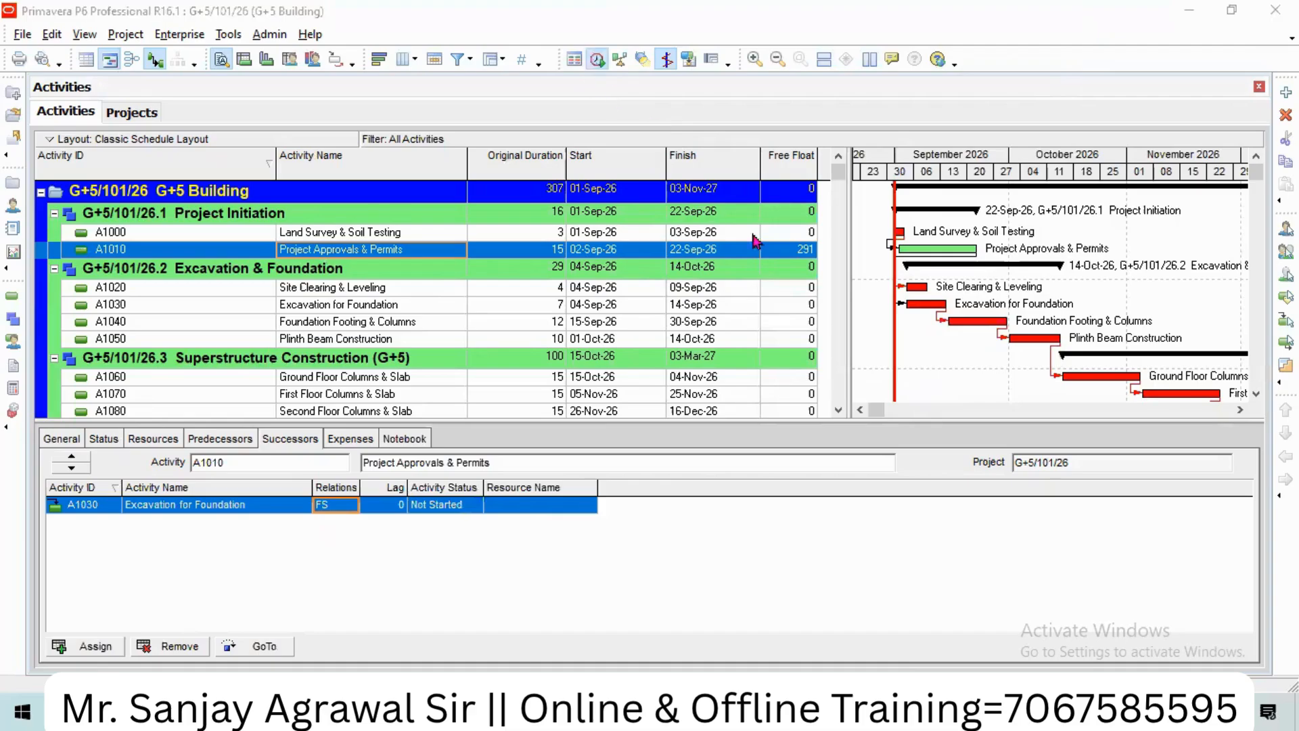
left_click(846, 285)
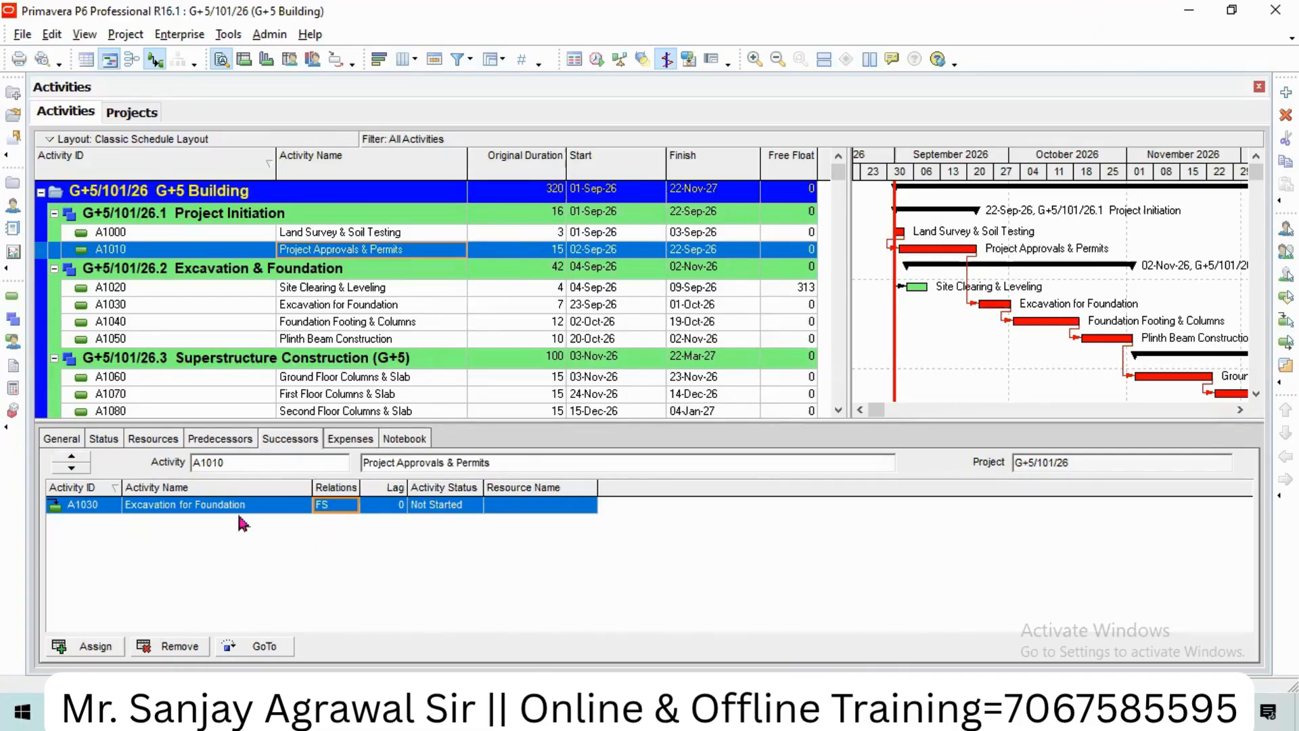
Step: Remove Project Approvals & Permits' successor link to Excavation for Foundation (A1030)
left_click(176, 649)
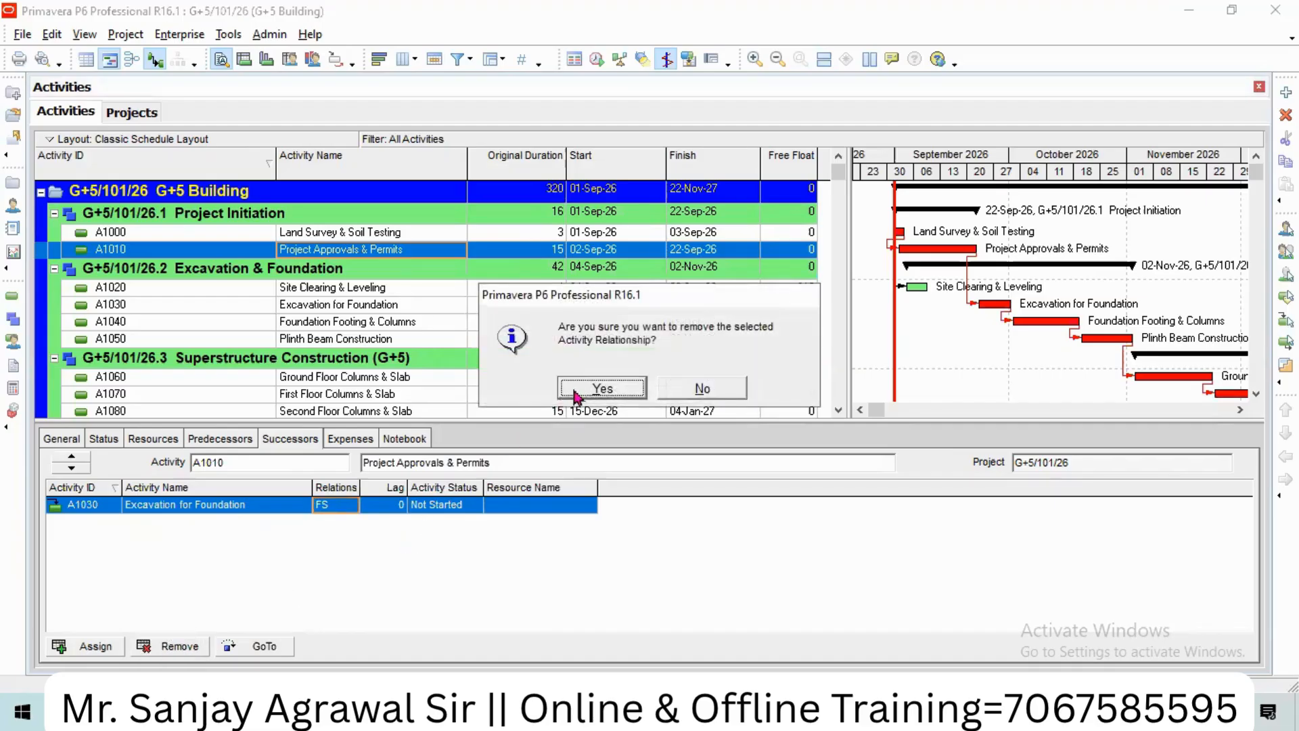
left_click(583, 390)
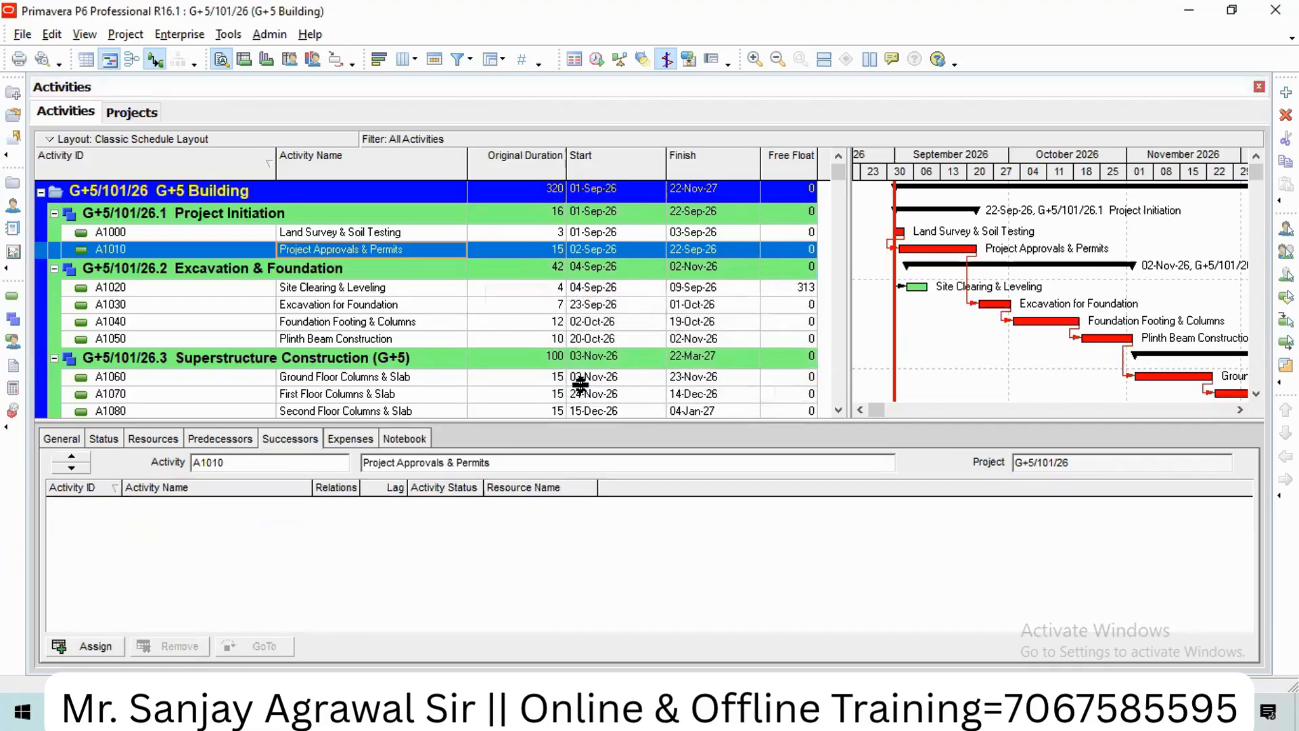
left_click(342, 291)
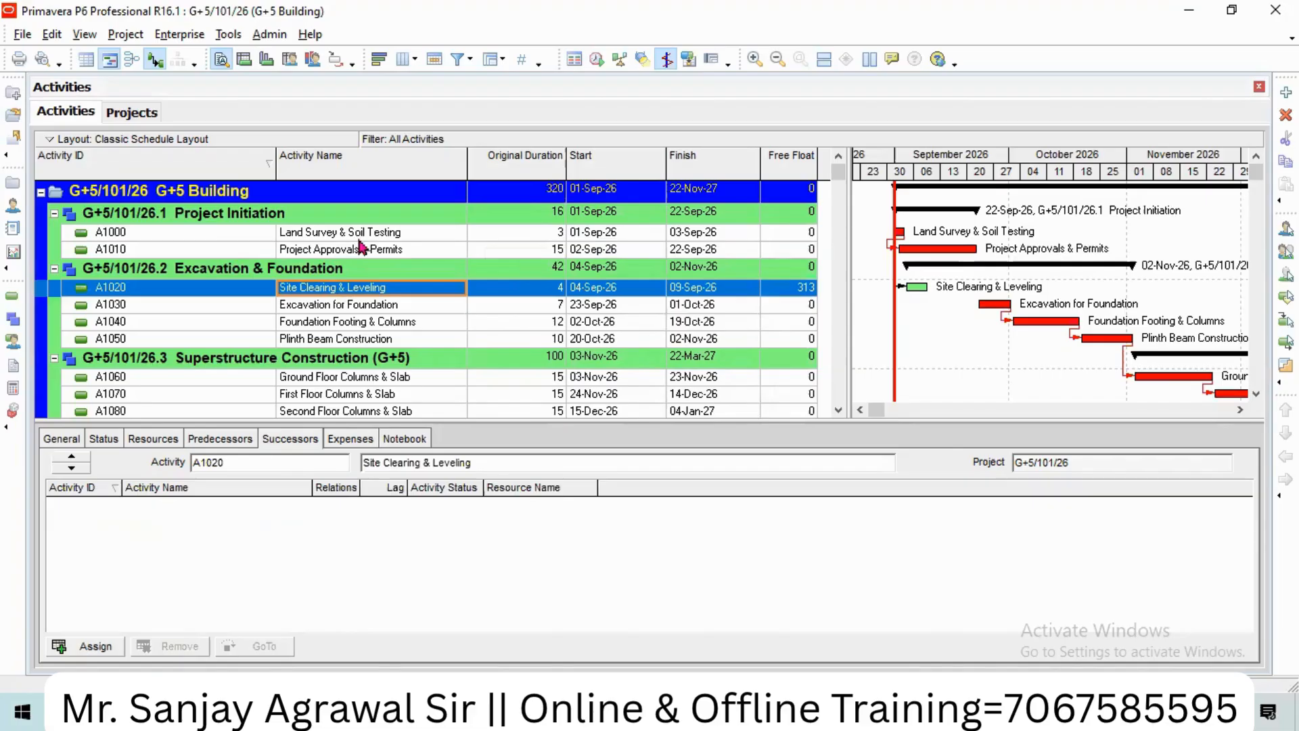
left_click(341, 310)
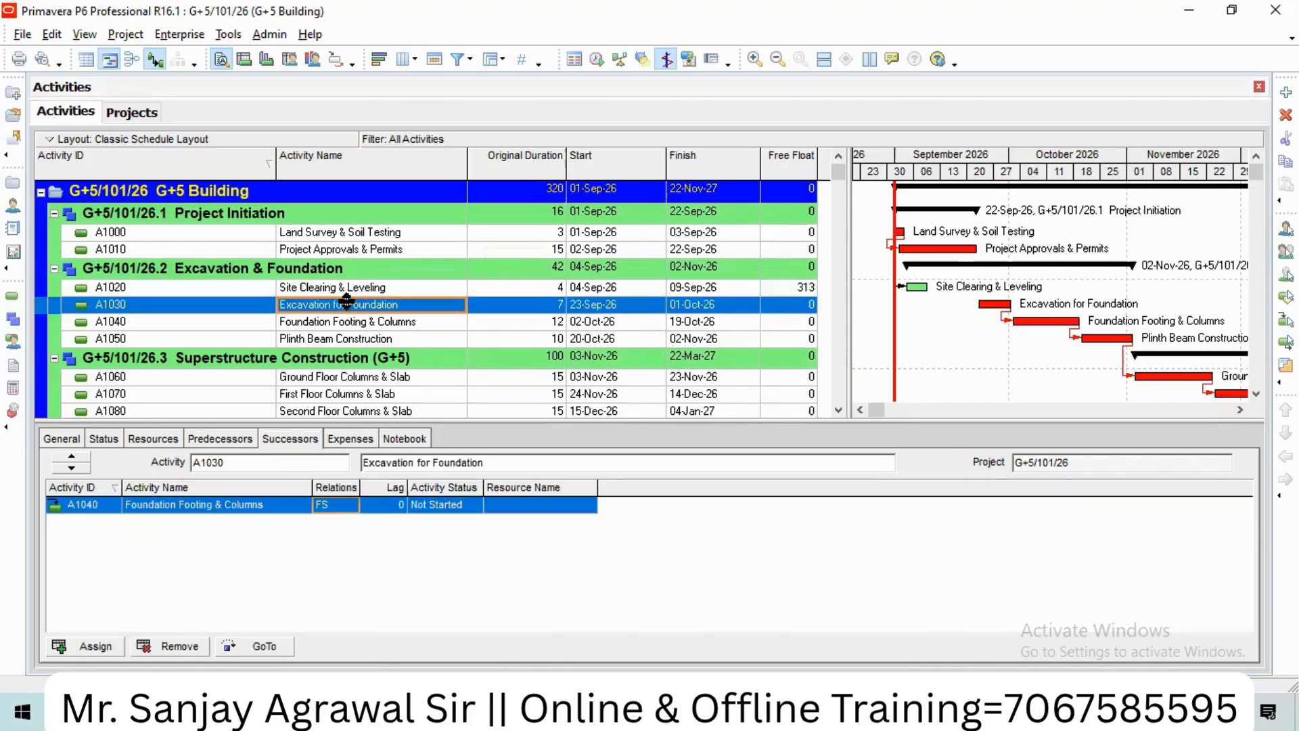
left_click(348, 291)
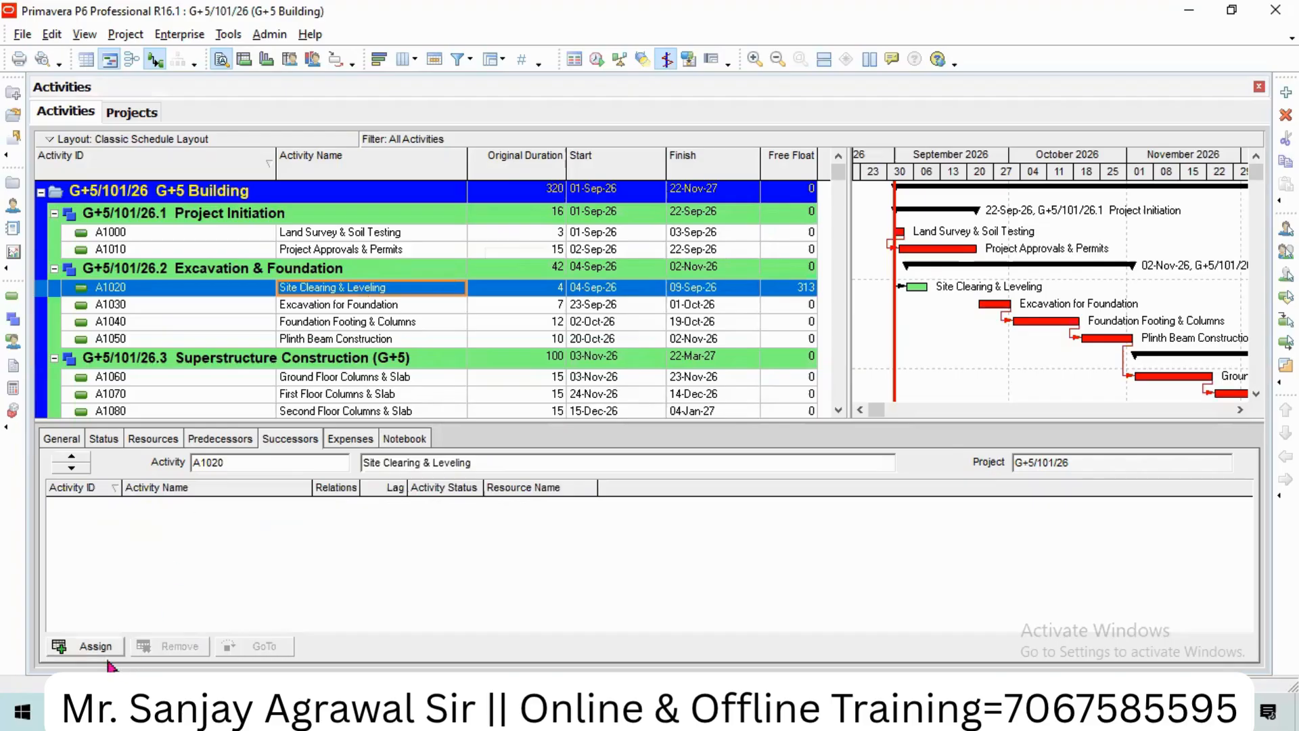
Step: Add A1030 back as an FS successor of Site Clearing & Leveling and reschedule
left_click(91, 646)
left_click(841, 265)
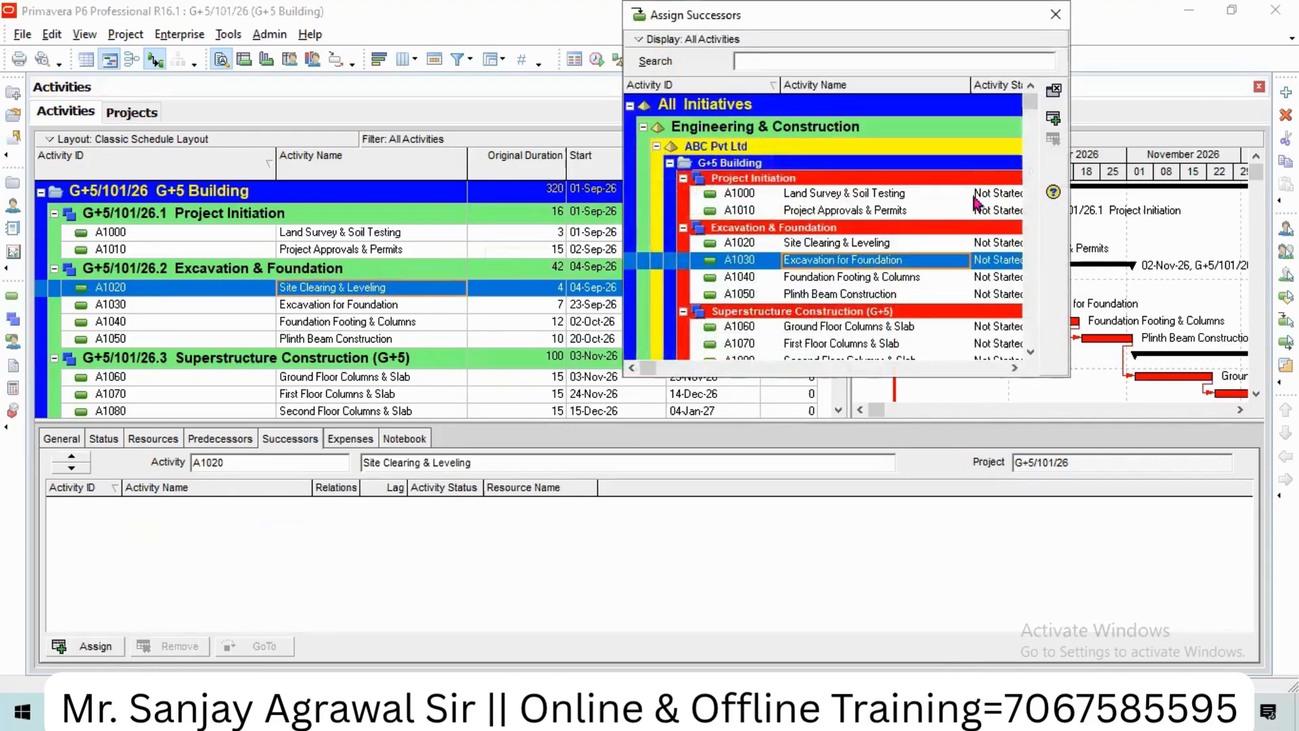
left_click(1052, 115)
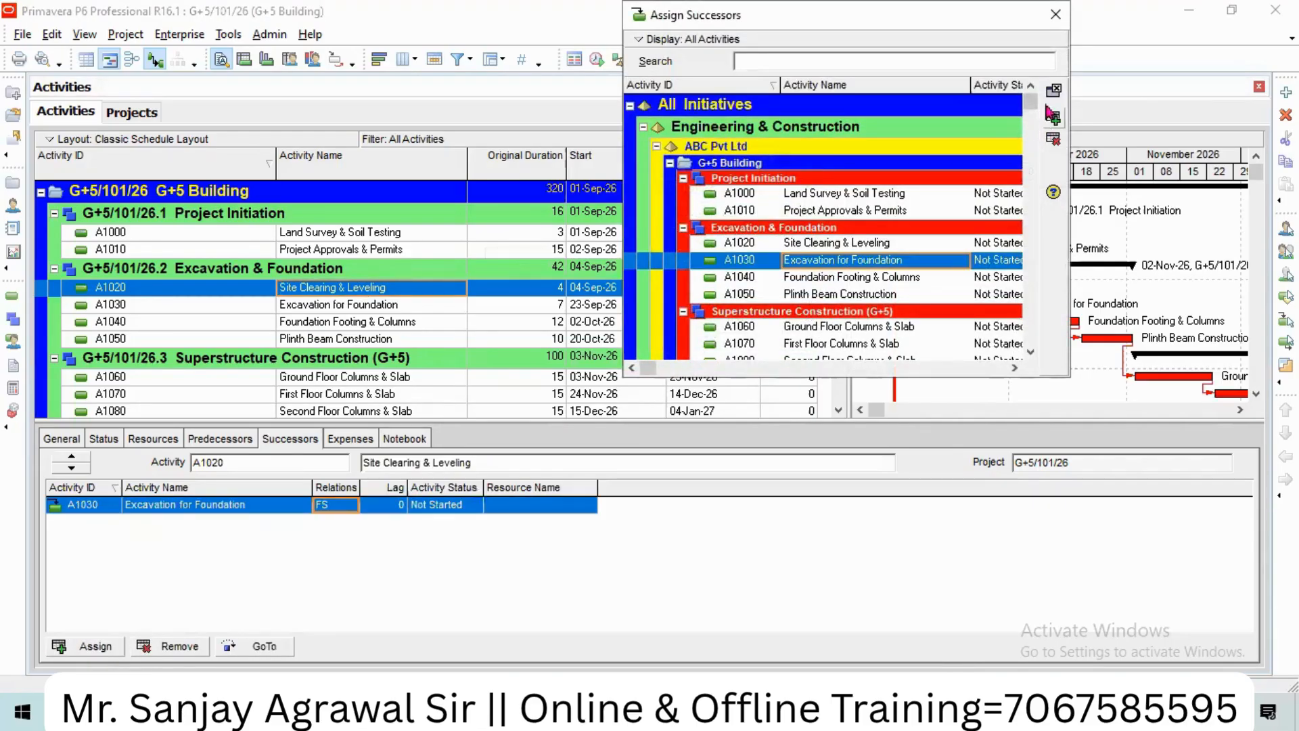
left_click(1056, 14)
left_click(596, 60)
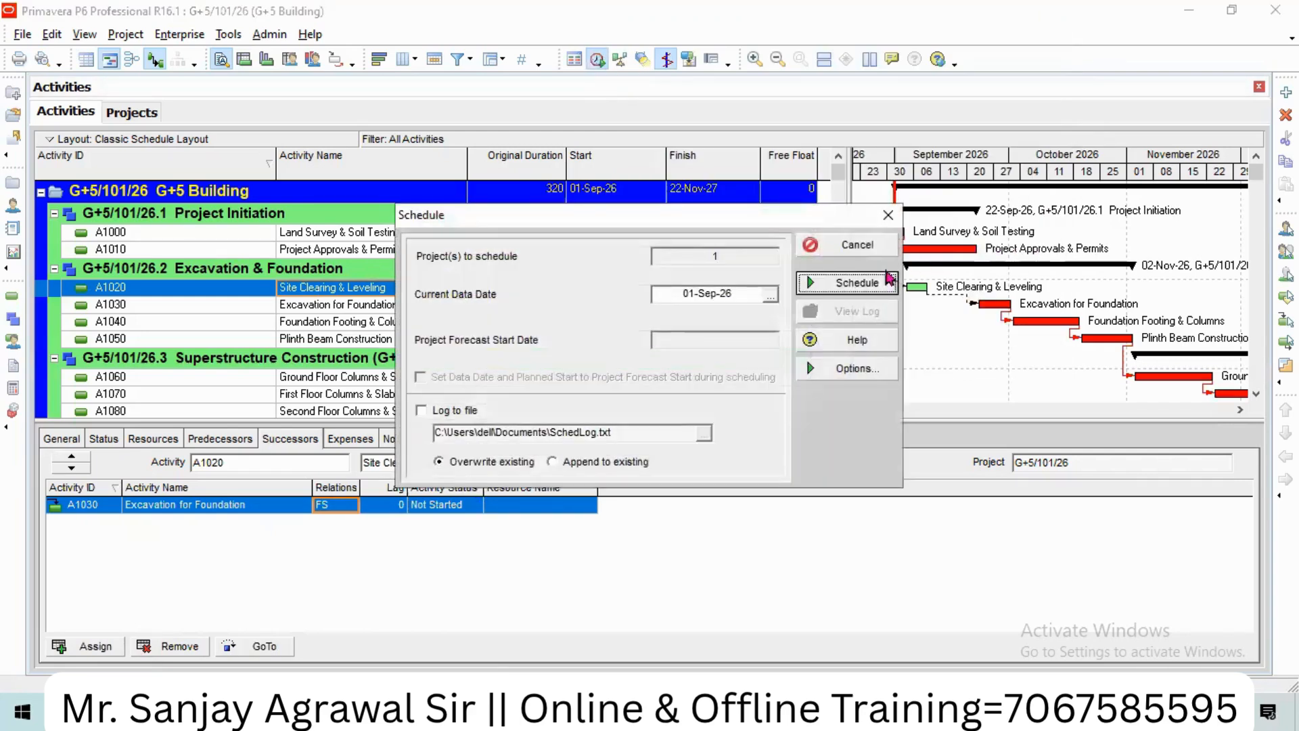
left_click(849, 281)
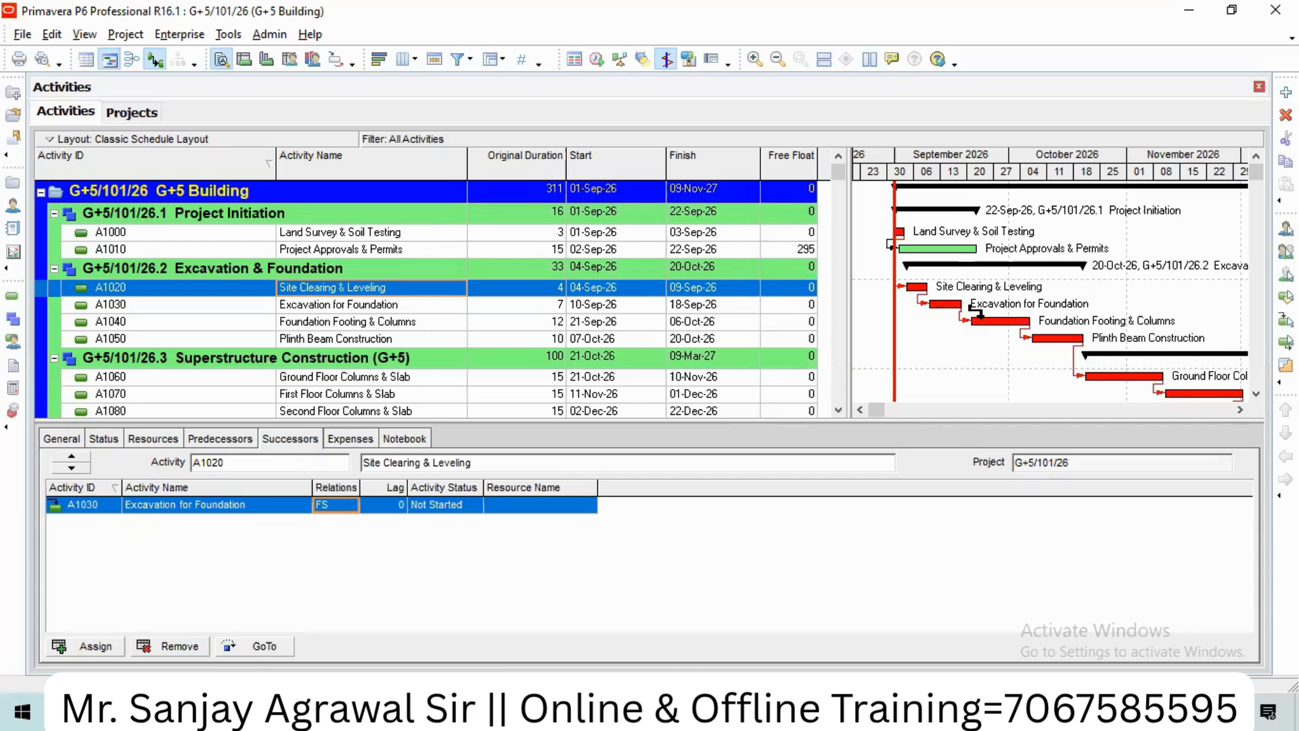
Step: Check that A1010 Project Approvals & Permits shows 295 days free float
left_click(802, 250)
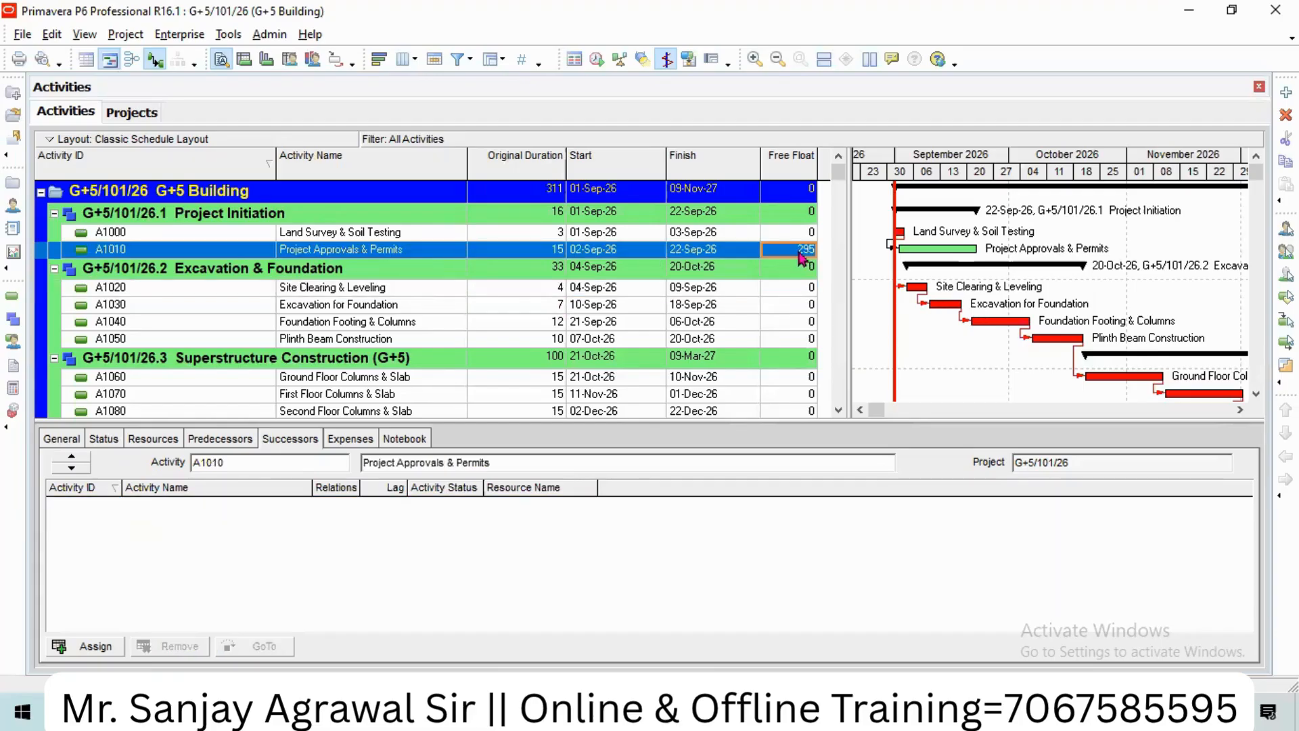